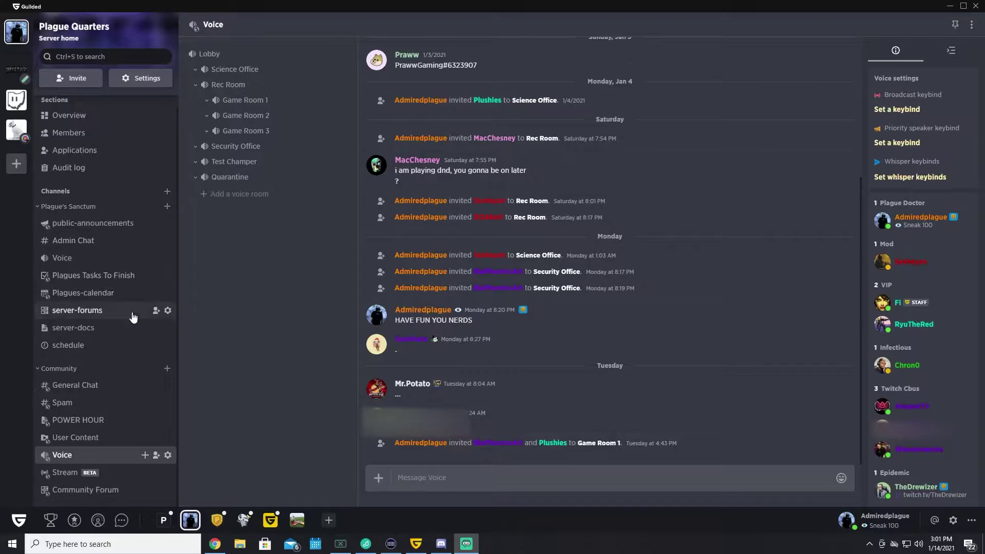
Open the Target Crew group and review its membership settings, then close them without changes.
scroll(102, 277, "up", 1)
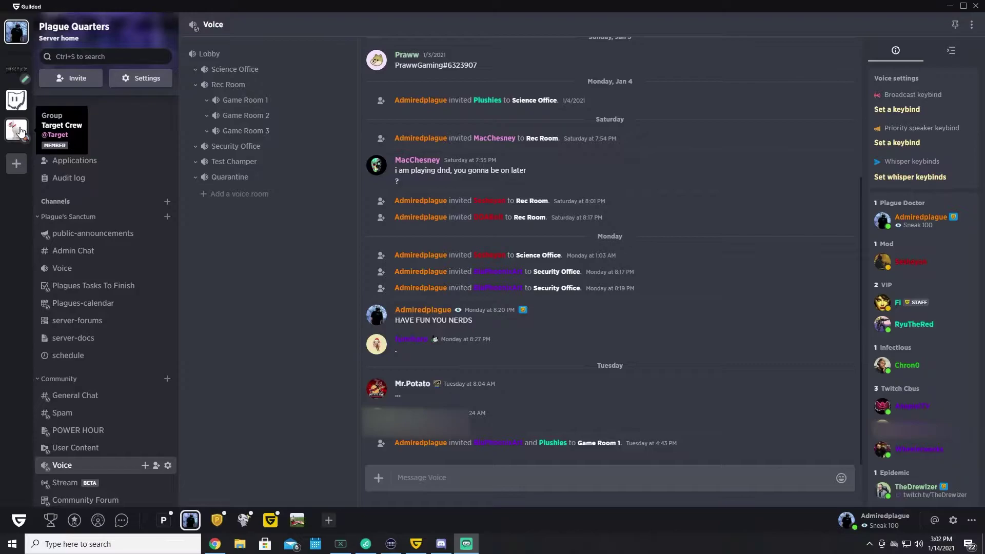
left_click(21, 132)
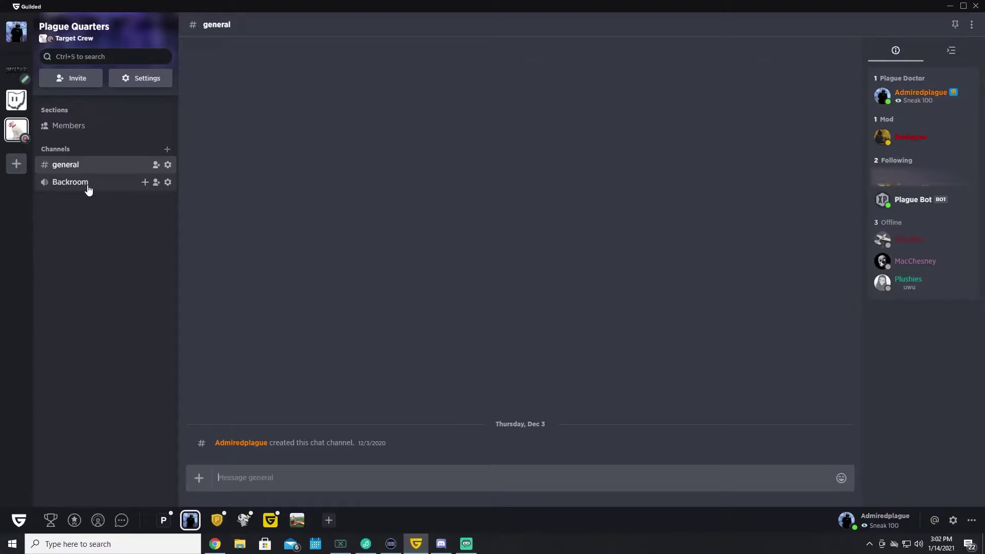
right_click(16, 129)
left_click(109, 140)
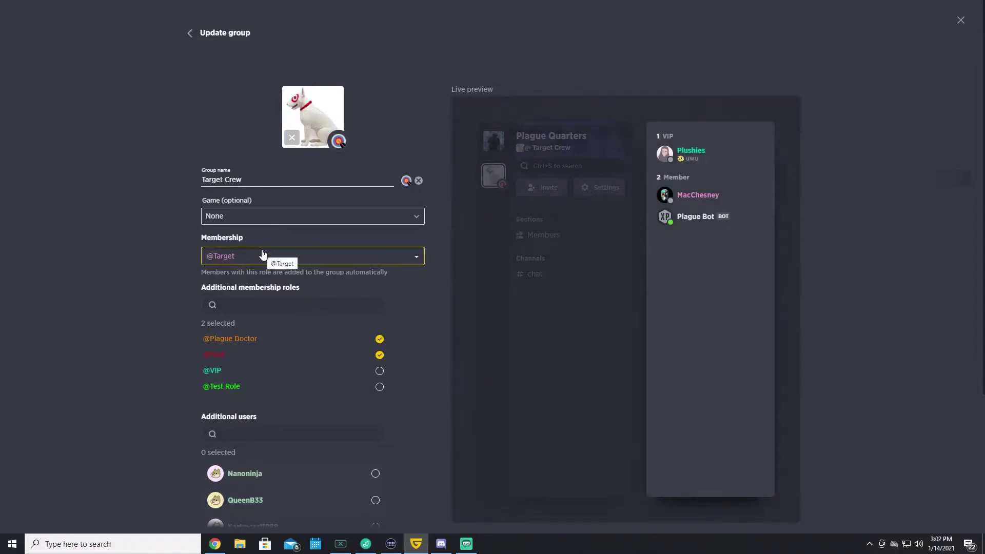
left_click(961, 20)
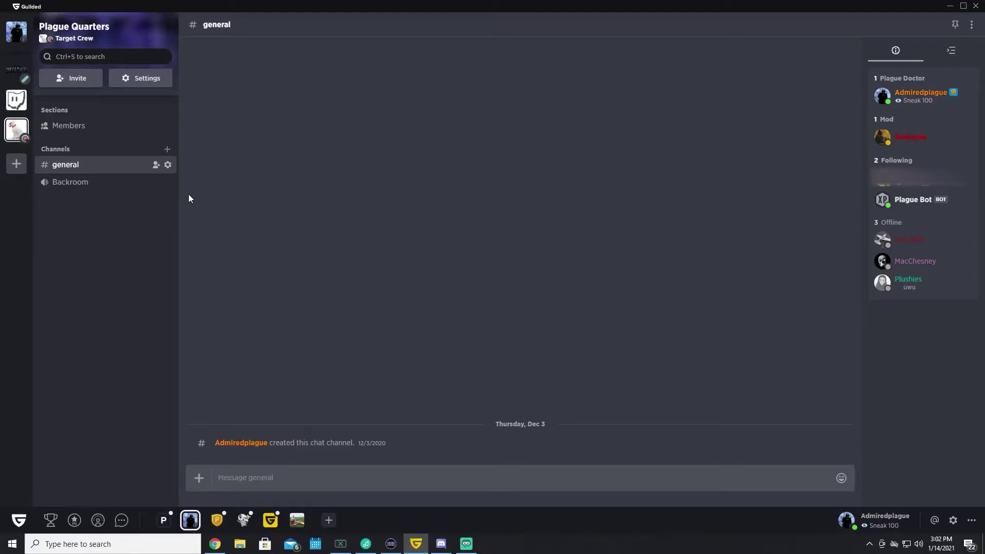
View the server home's General Chat and the channels of The Pandemic, Twitch Columbus MeetUps and Target Crew groups.
left_click(16, 32)
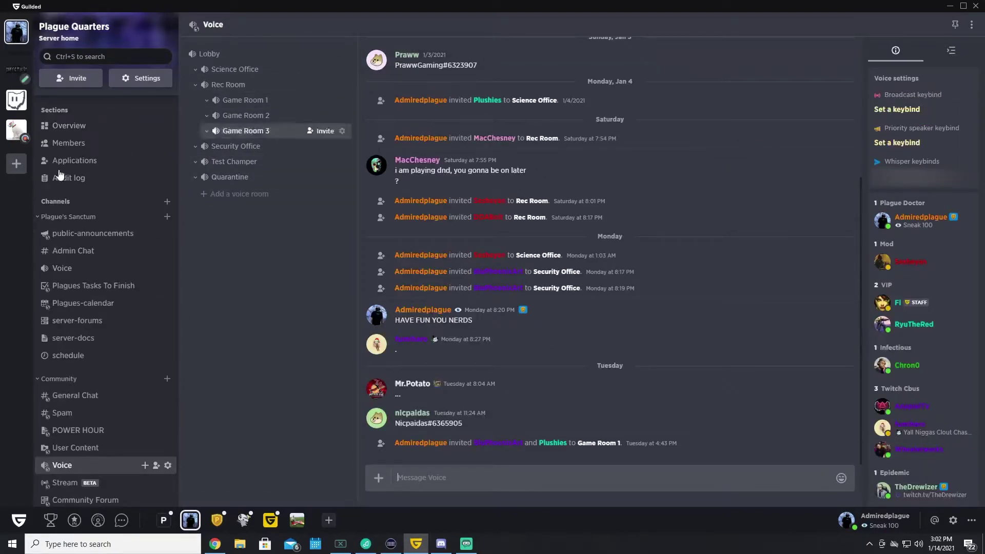
left_click(72, 395)
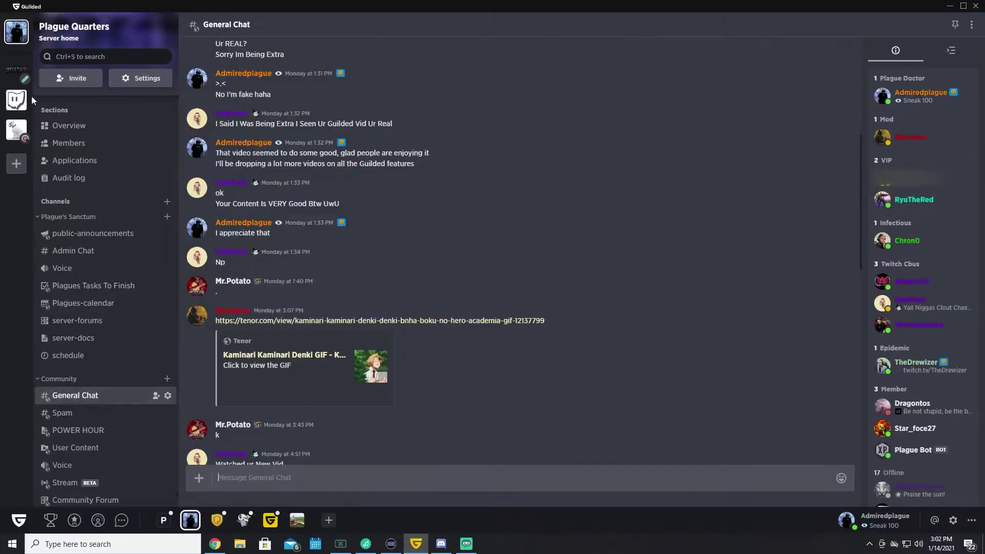
left_click(15, 72)
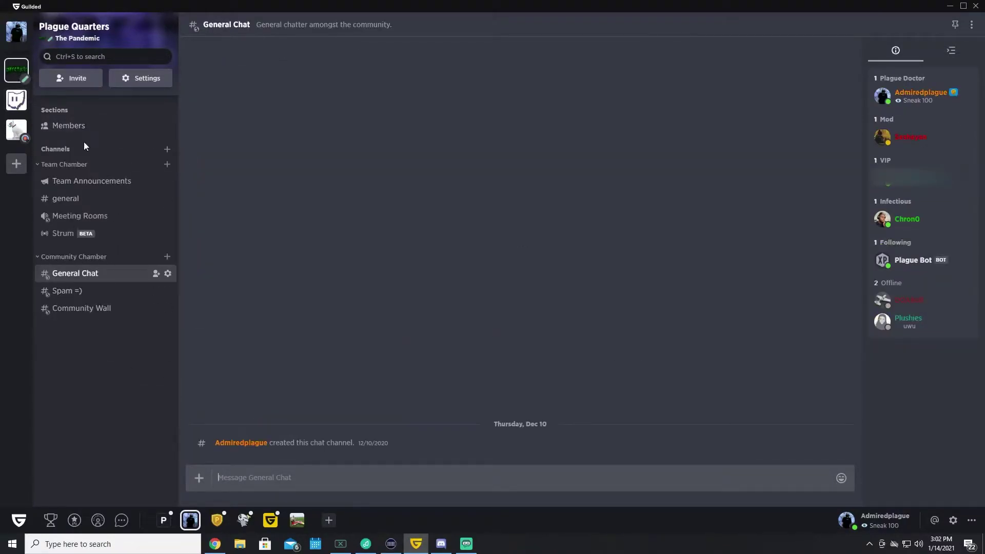
left_click(16, 100)
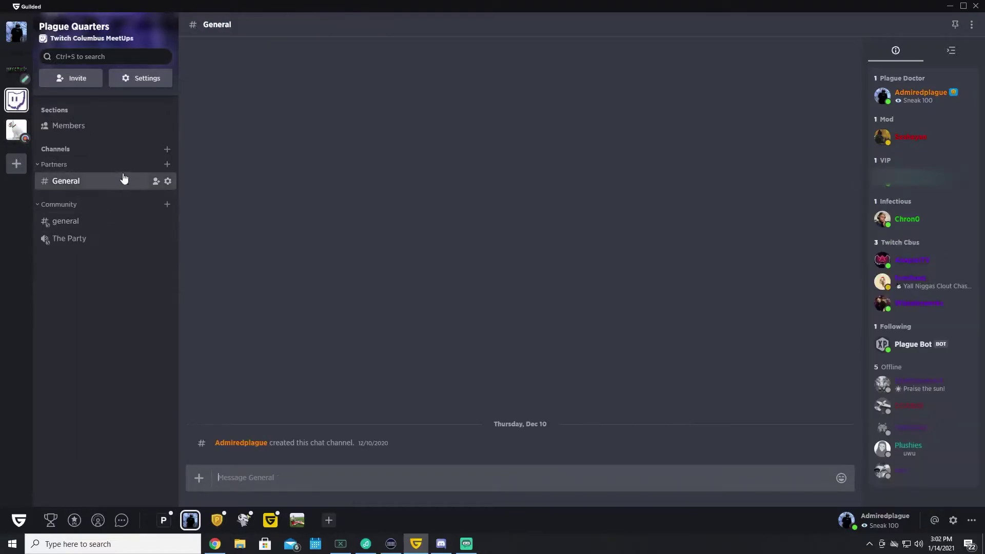
left_click(16, 129)
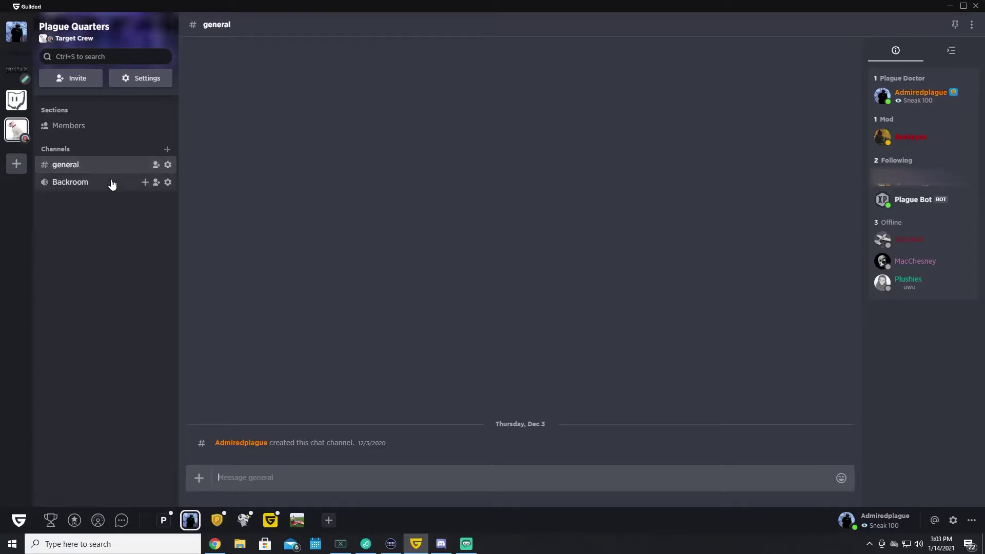
Start creating a new server group and name it Testing.
left_click(20, 169)
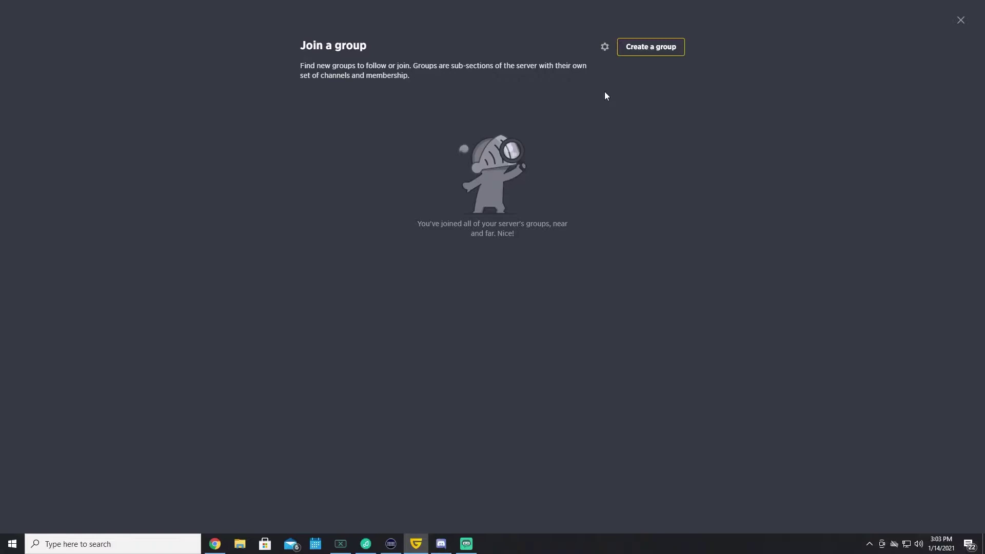
left_click(648, 48)
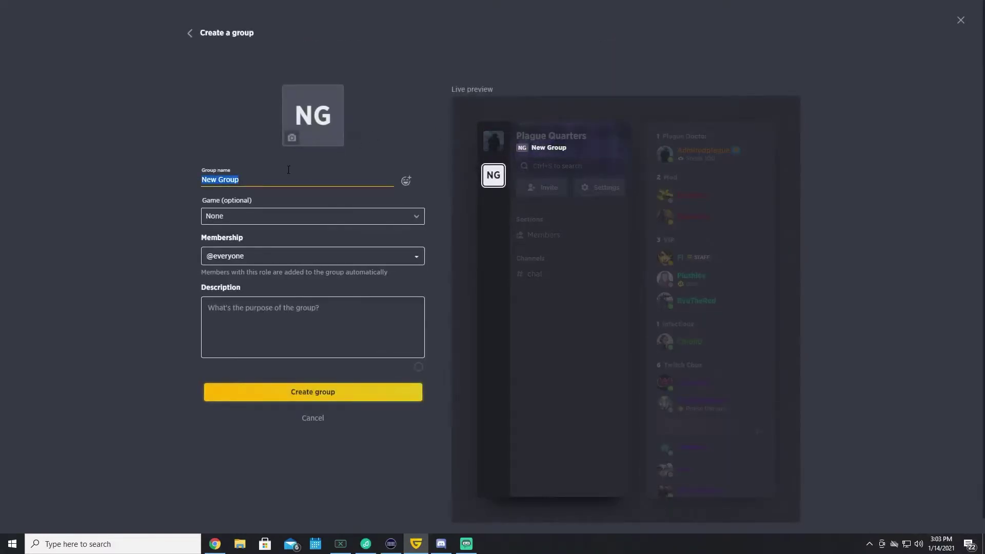
type("Testing")
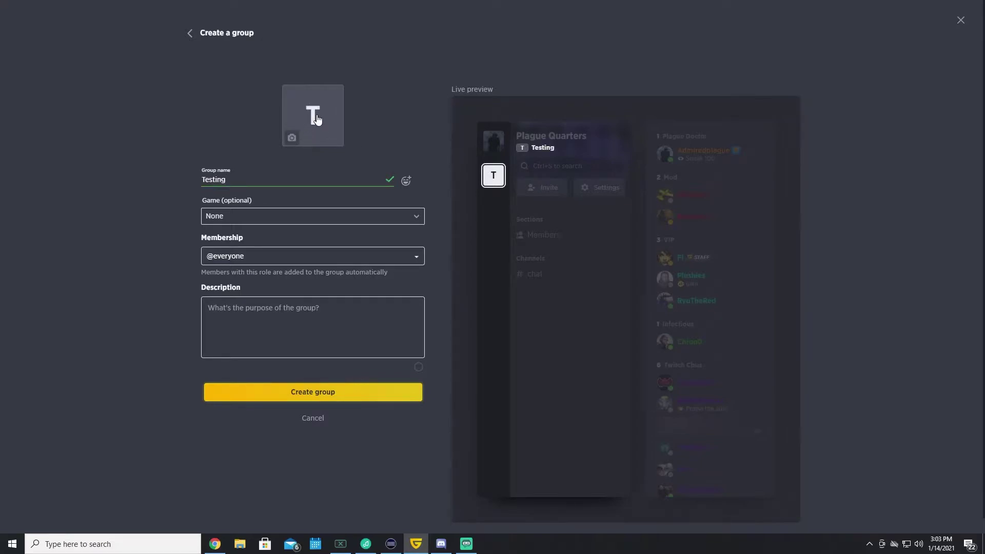
Browse the available games and assign Rust as the new group's game.
left_click(234, 219)
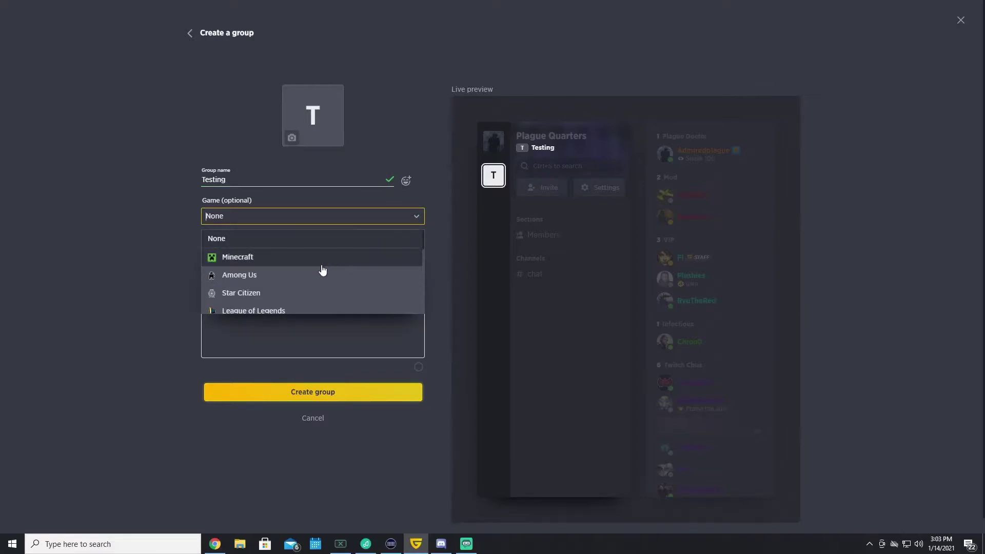
scroll(272, 274, "down", 6)
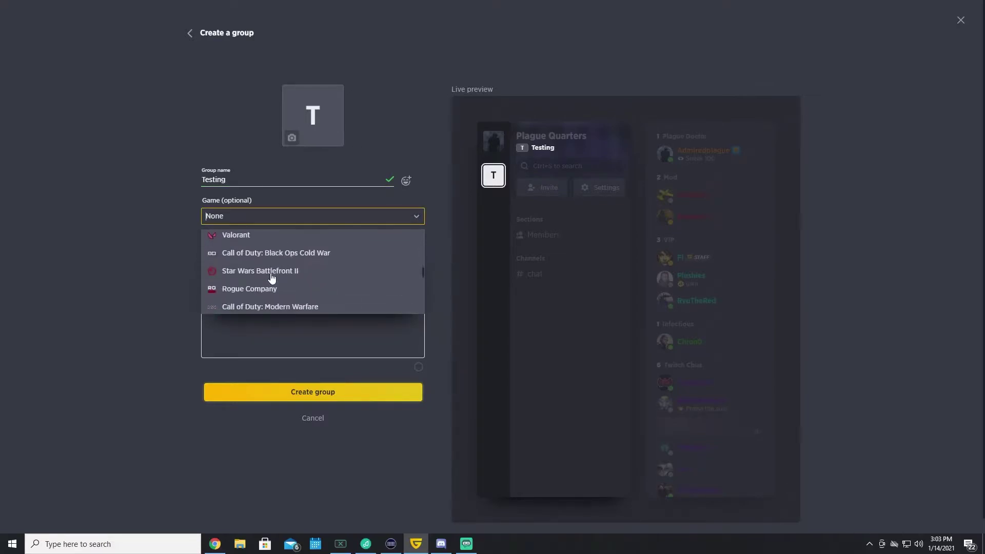
scroll(272, 278, "up", 5)
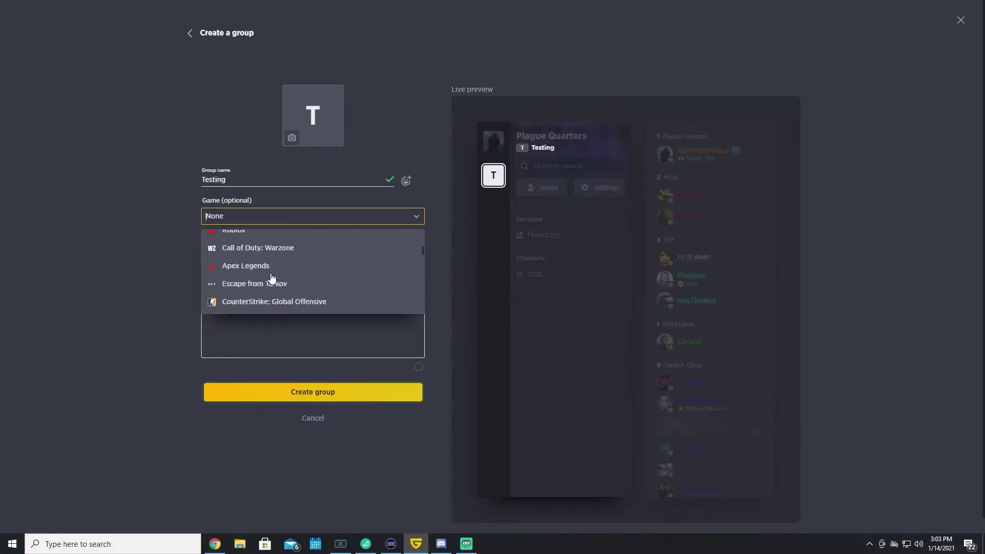
scroll(272, 278, "up", 3)
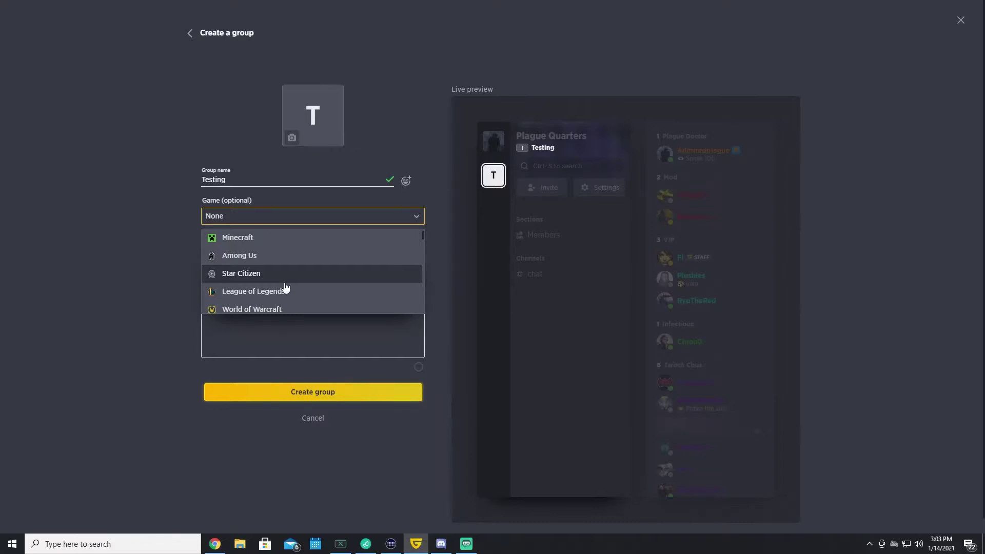
scroll(308, 256, "down", 1)
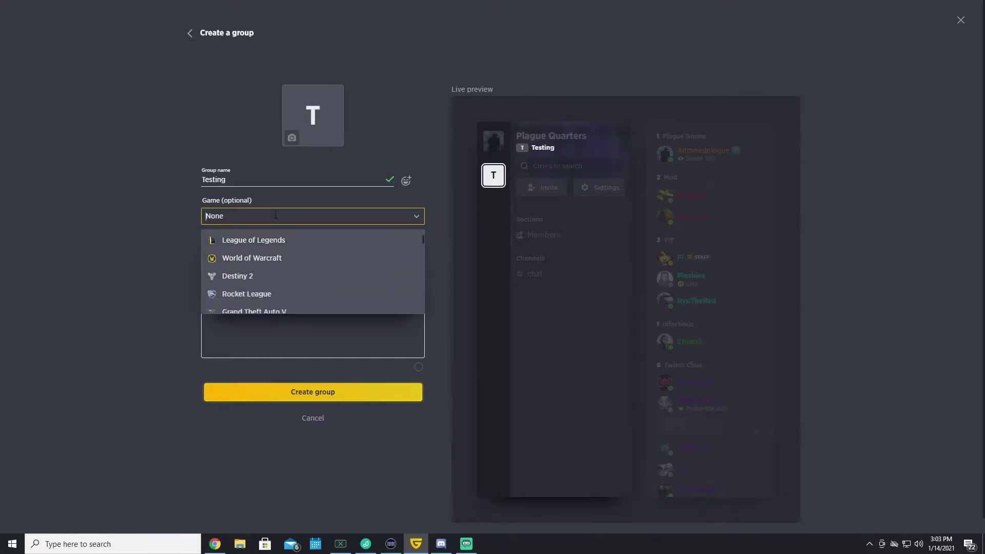
type("rus")
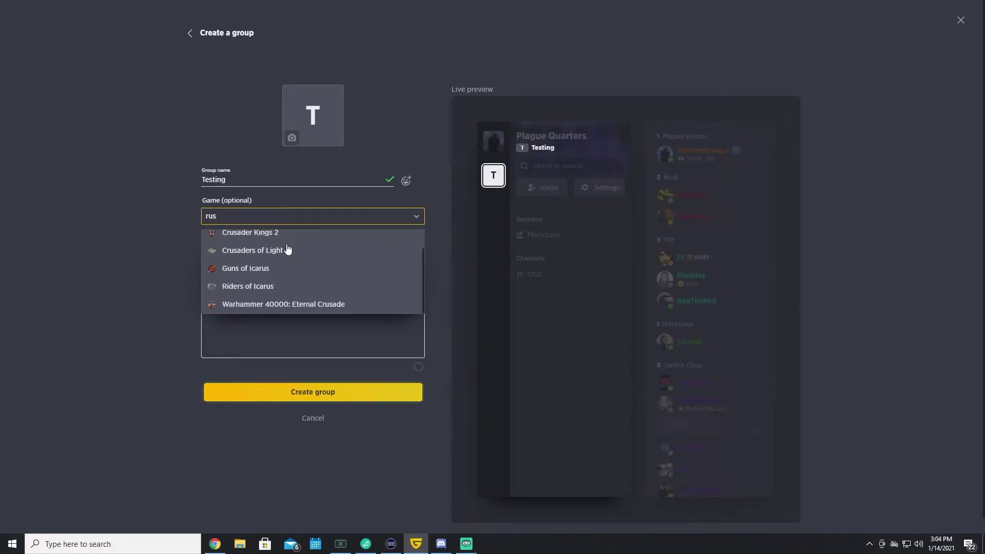
scroll(322, 289, "up", 1)
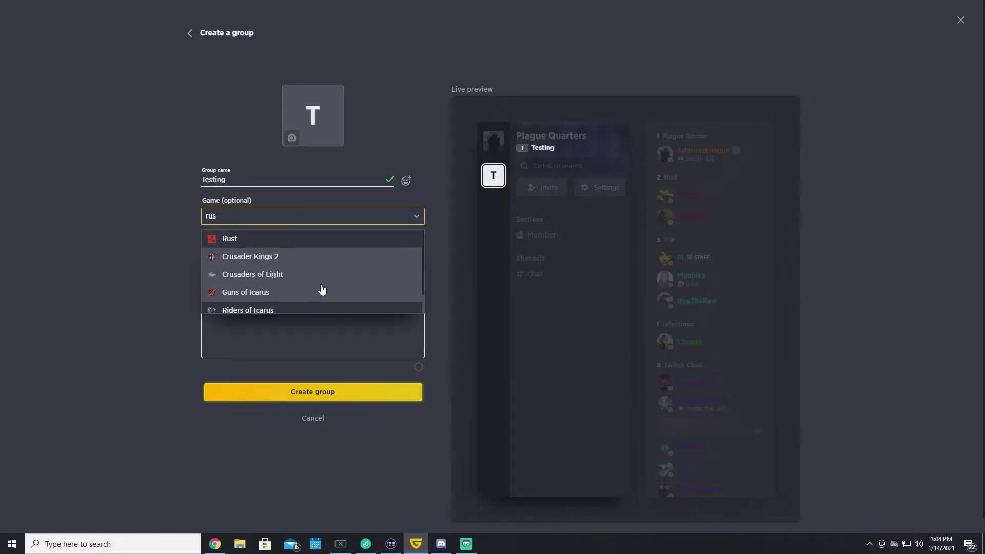
left_click(243, 242)
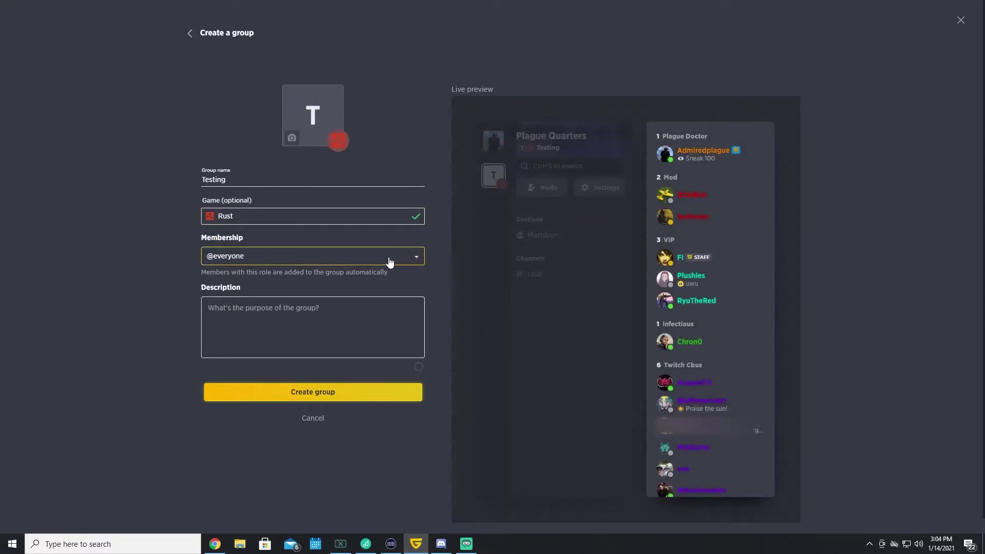
left_click(334, 319)
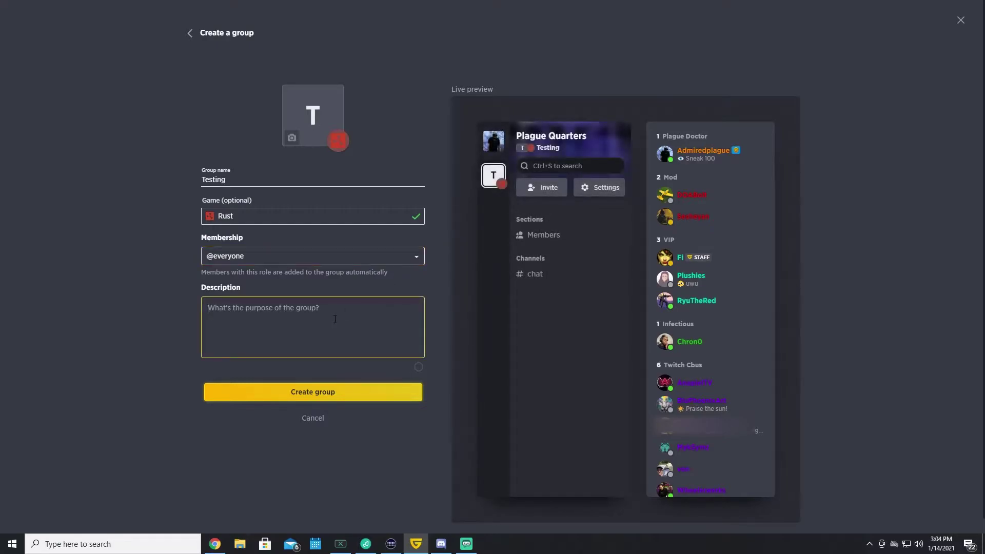
type("This is for the O")
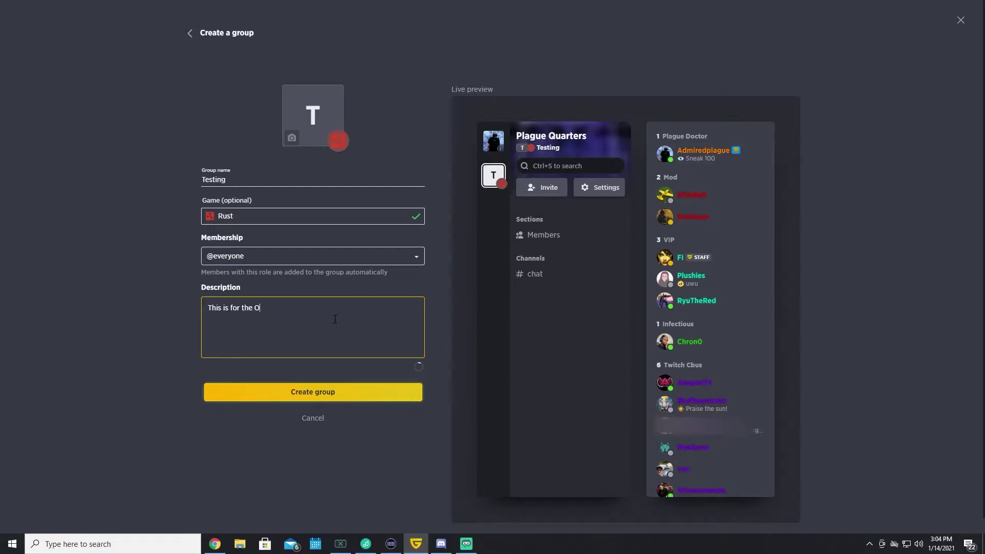
type("ITV Badlands Rust Groupo")
left_click(313, 392)
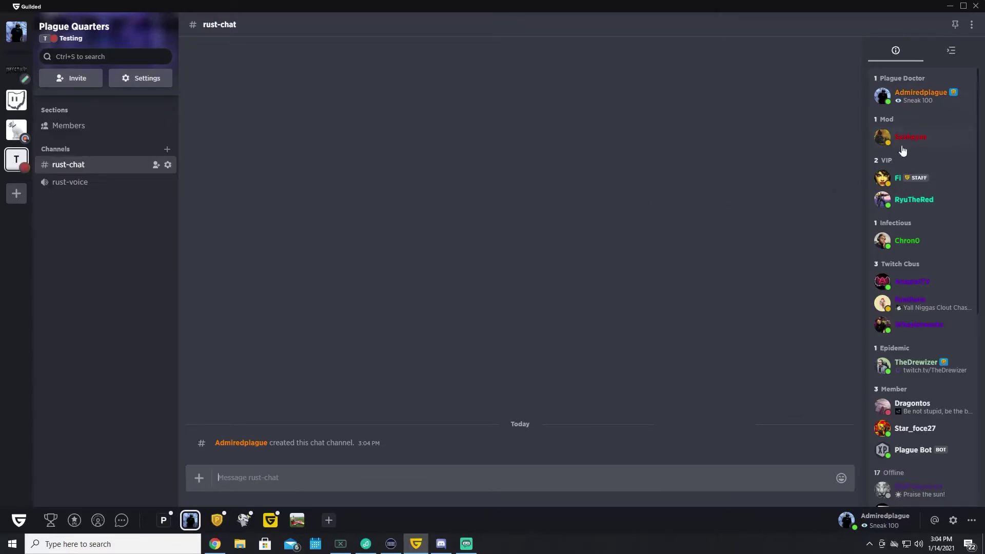
scroll(939, 314, "down", 7)
scroll(939, 367, "up", 7)
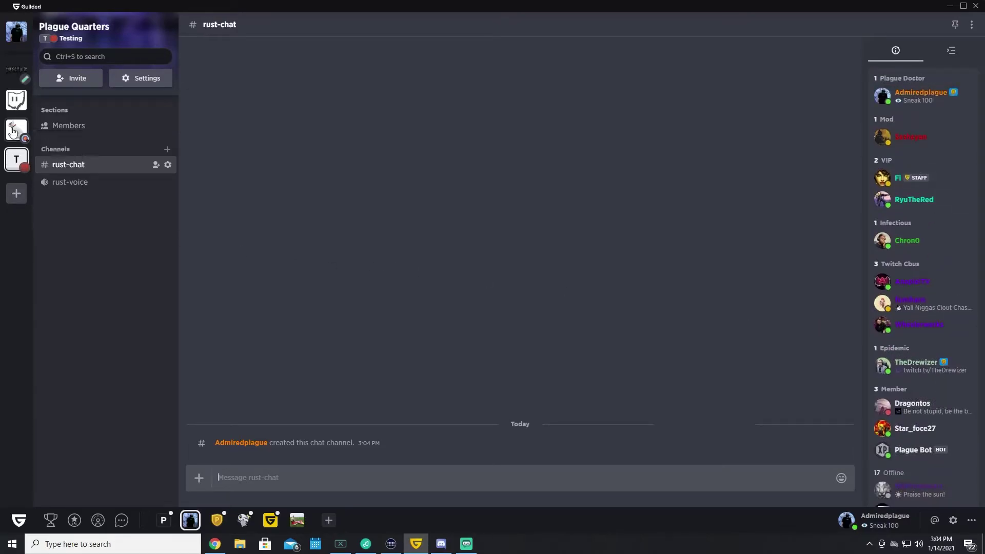
right_click(17, 160)
left_click(55, 157)
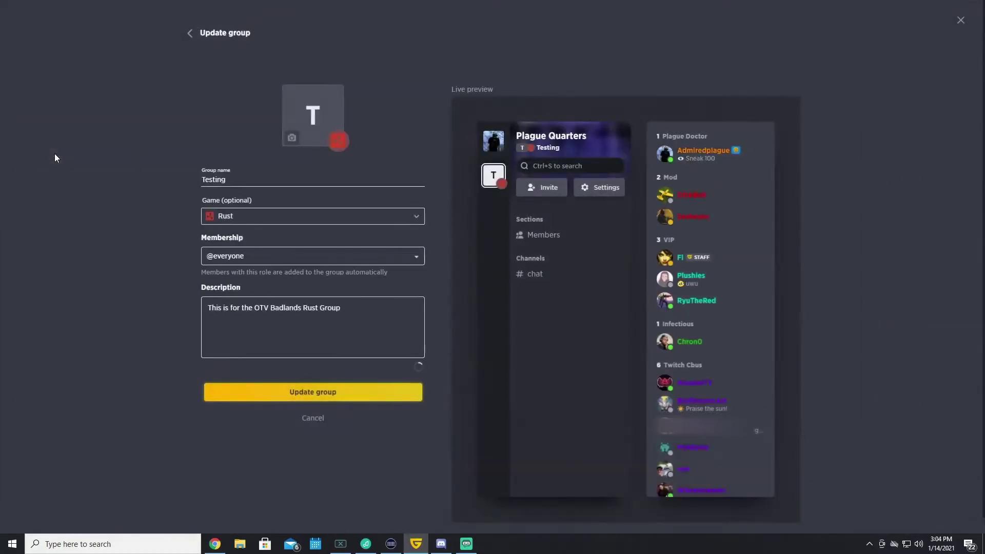
left_click(254, 256)
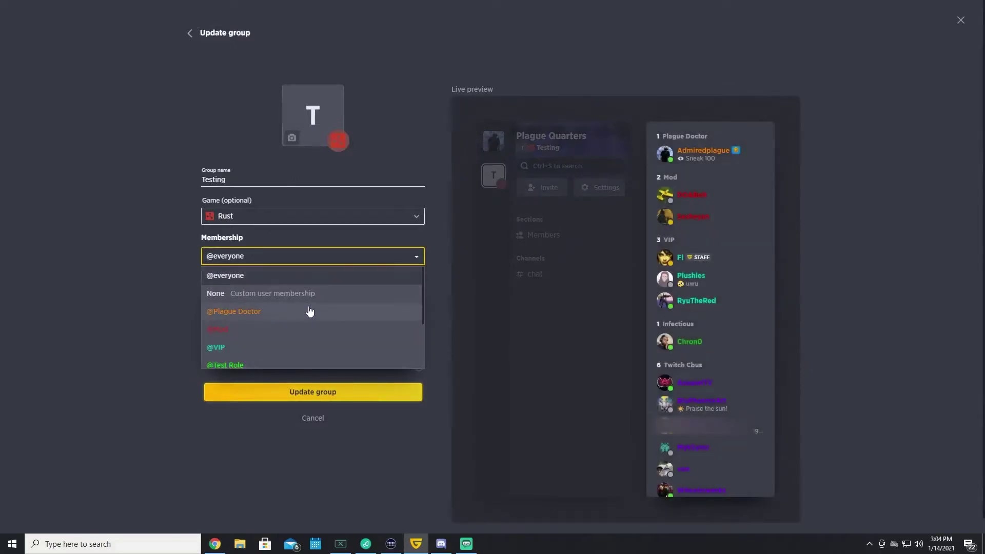
scroll(297, 310, "down", 2)
left_click(233, 293)
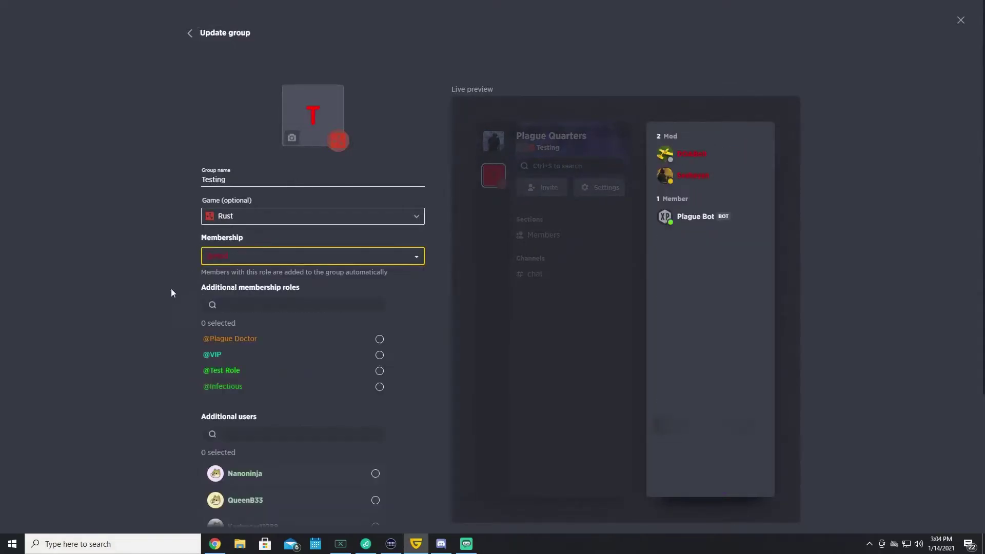
scroll(150, 297, "down", 1)
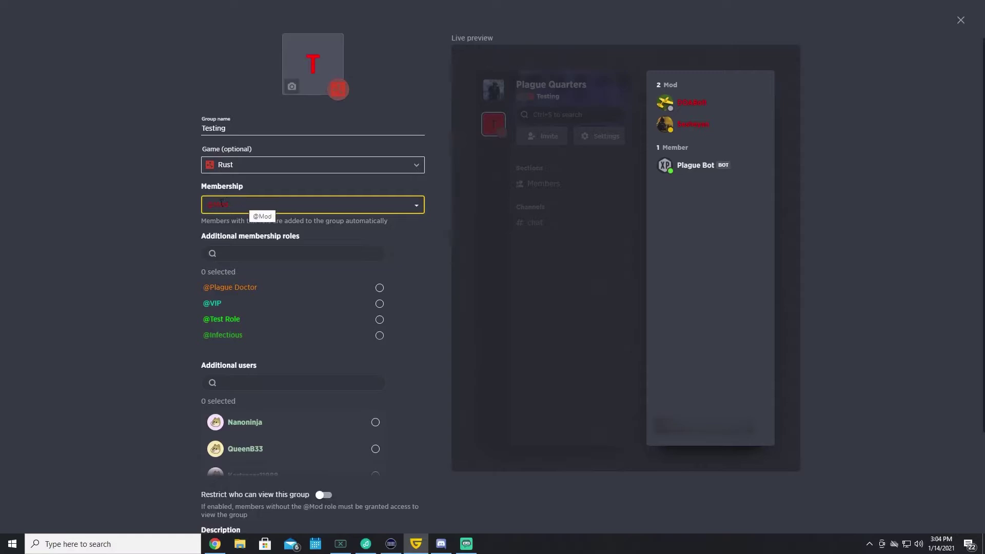
left_click(379, 288)
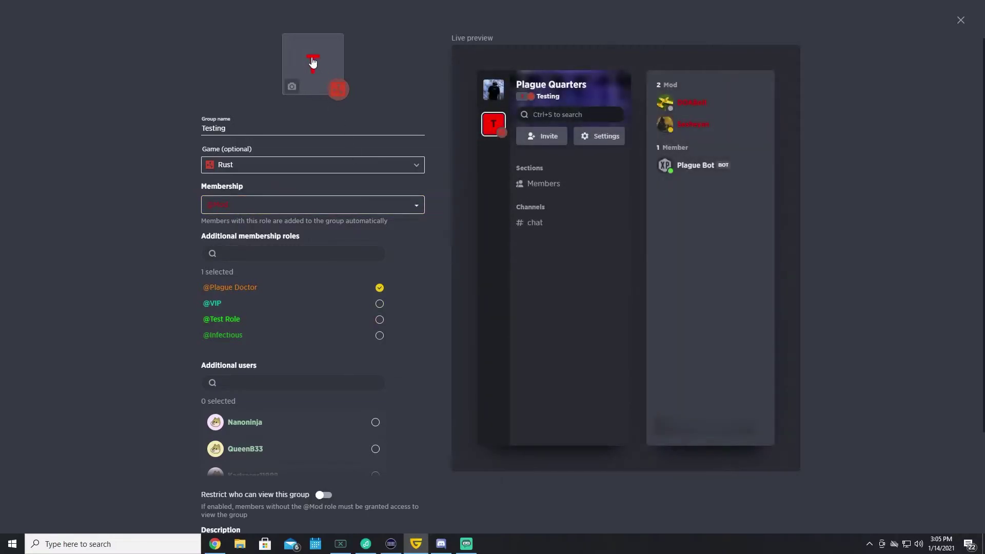
left_click(379, 305)
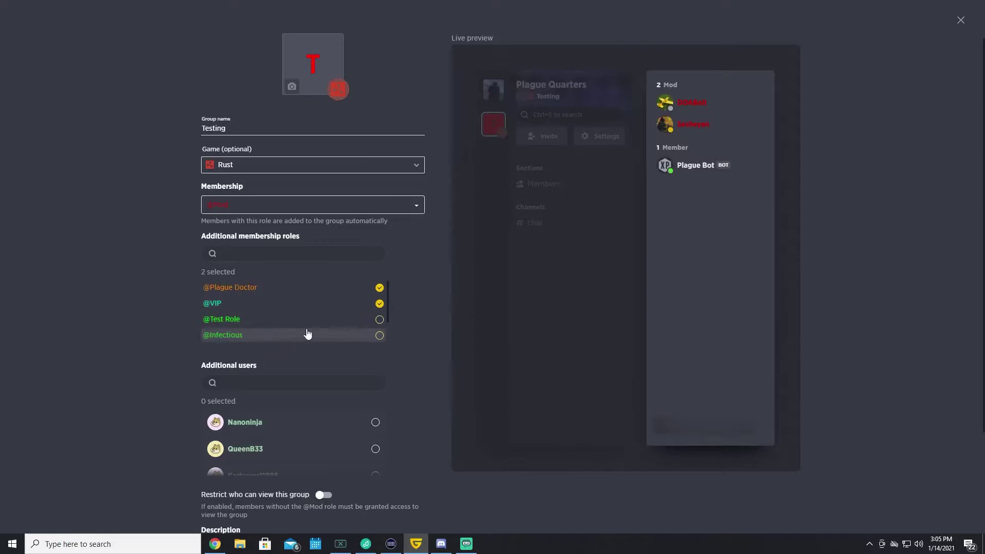
left_click(379, 319)
scroll(245, 334, "down", 3)
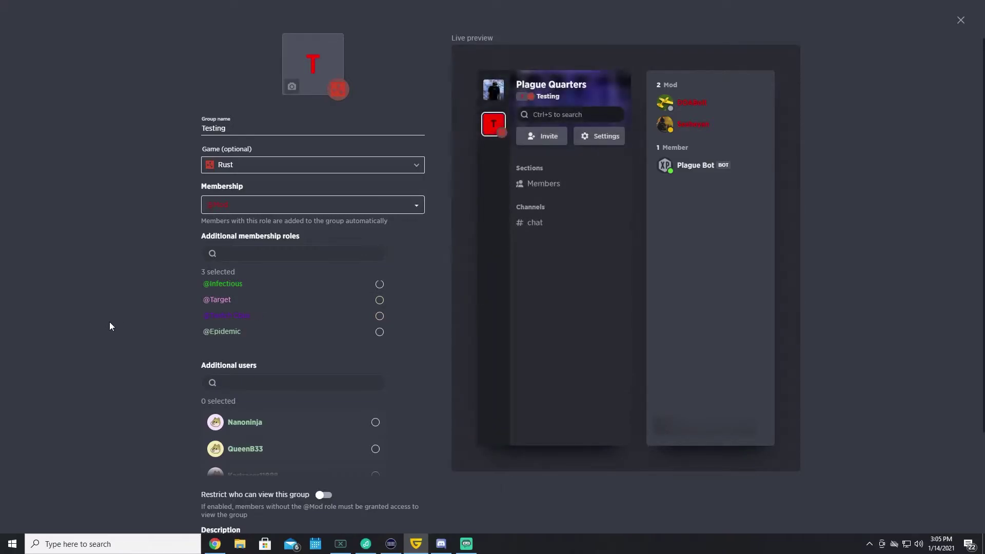
Restrict who can view the Testing group, check the additional access choices but leave it at None, and update the group.
scroll(109, 322, "down", 2)
scroll(264, 298, "down", 1)
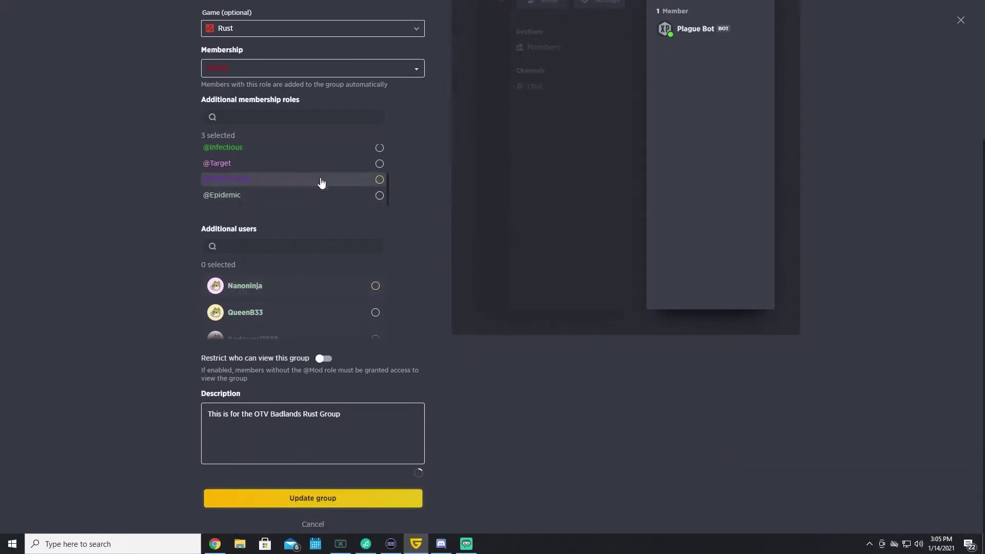
scroll(338, 299, "down", 1)
scroll(342, 319, "down", 1)
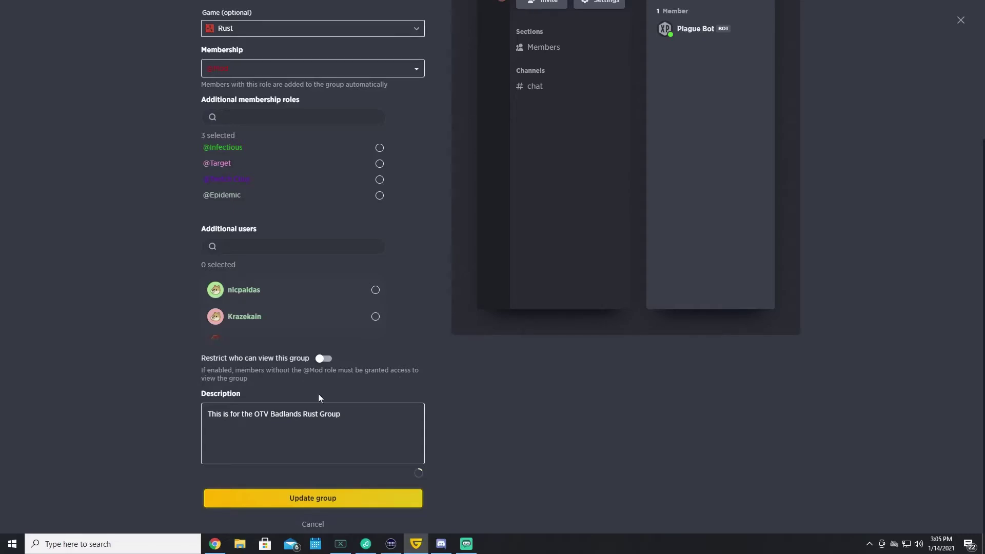
left_click(323, 359)
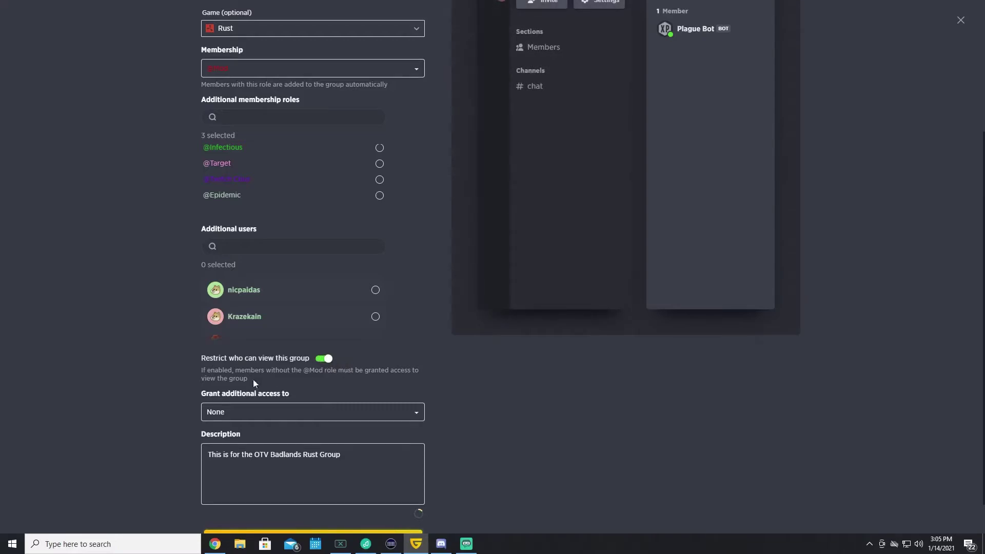
scroll(315, 383, "down", 1)
left_click(307, 372)
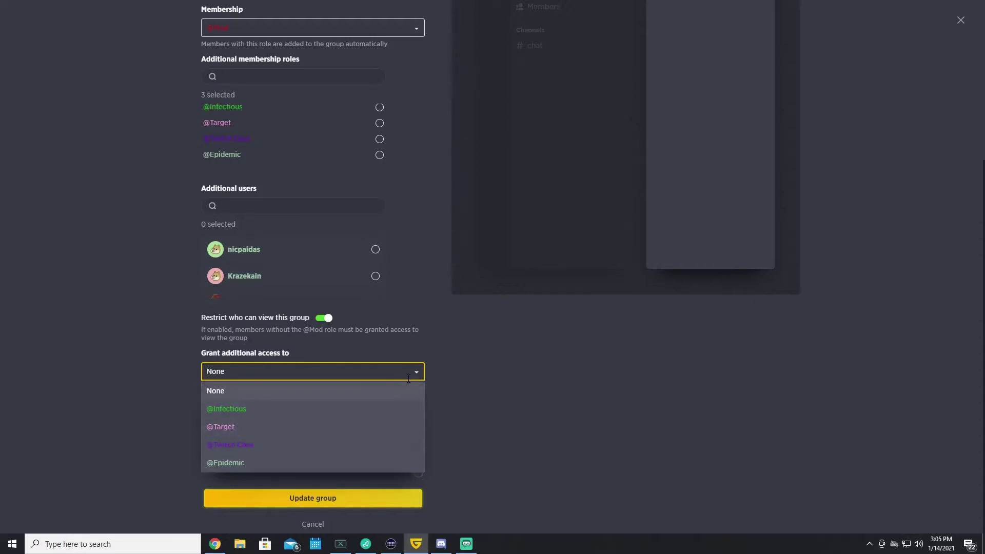
left_click(367, 333)
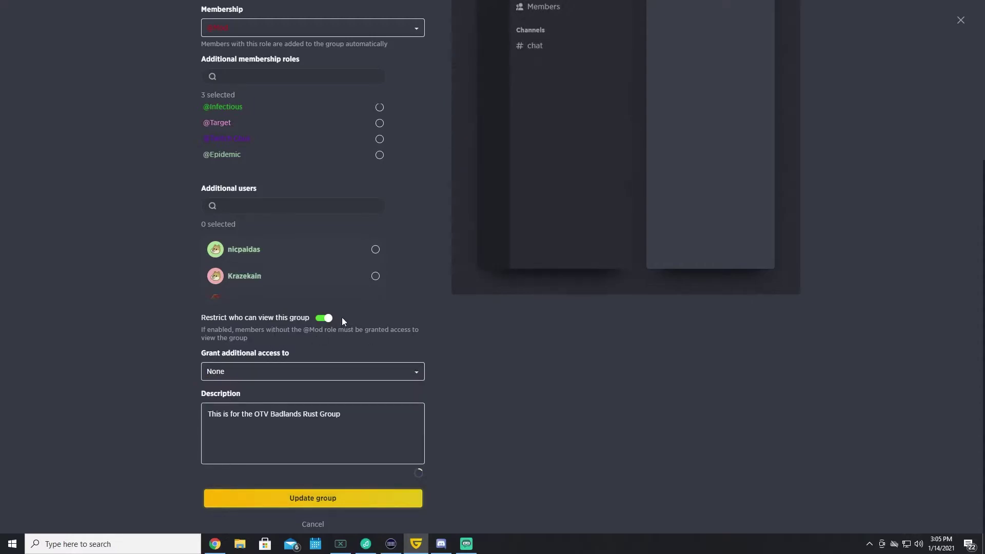
left_click(305, 507)
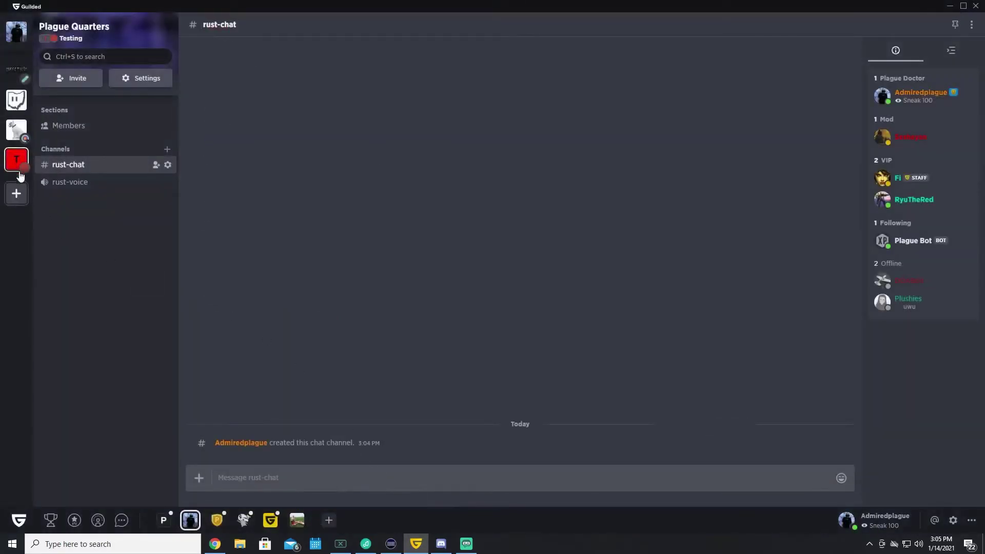
Create a public chat channel named "Rust PvP Tips" in the Testing group.
mouse_move(17, 161)
left_click(168, 151)
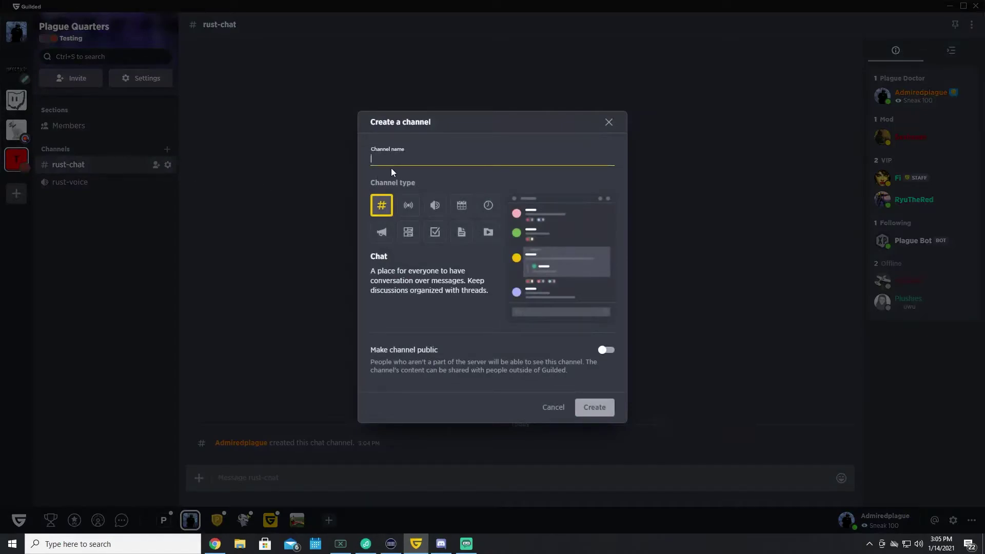
type("R%")
key("BackSpace")
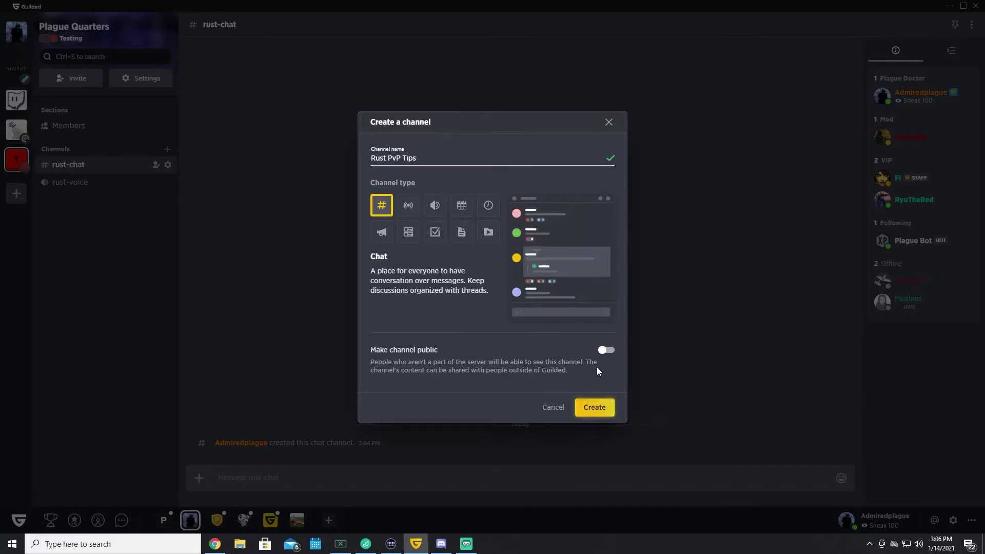
left_click(606, 351)
left_click(594, 407)
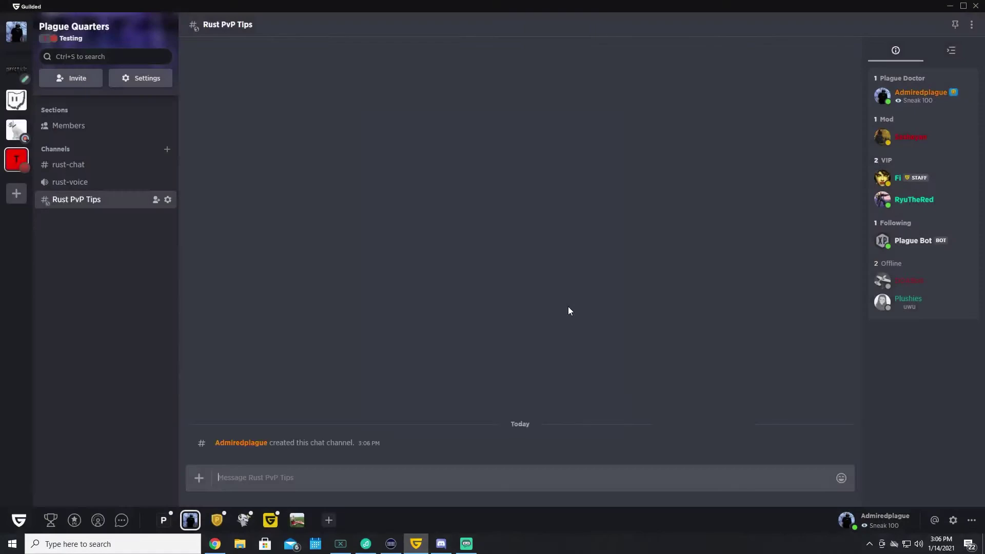
Create a channel category named "PvP" and move the Rust PvP Tips channel into it.
right_click(91, 234)
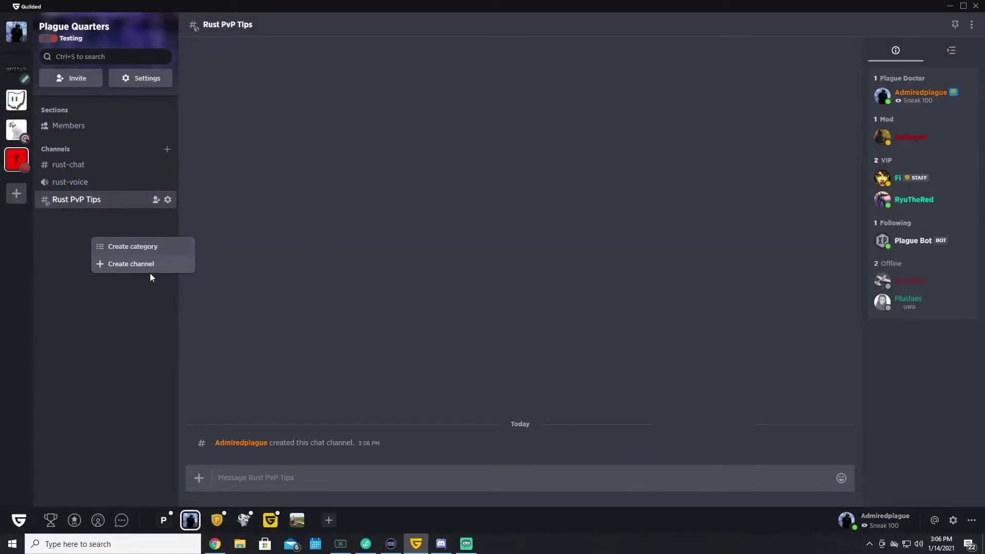
left_click(127, 248)
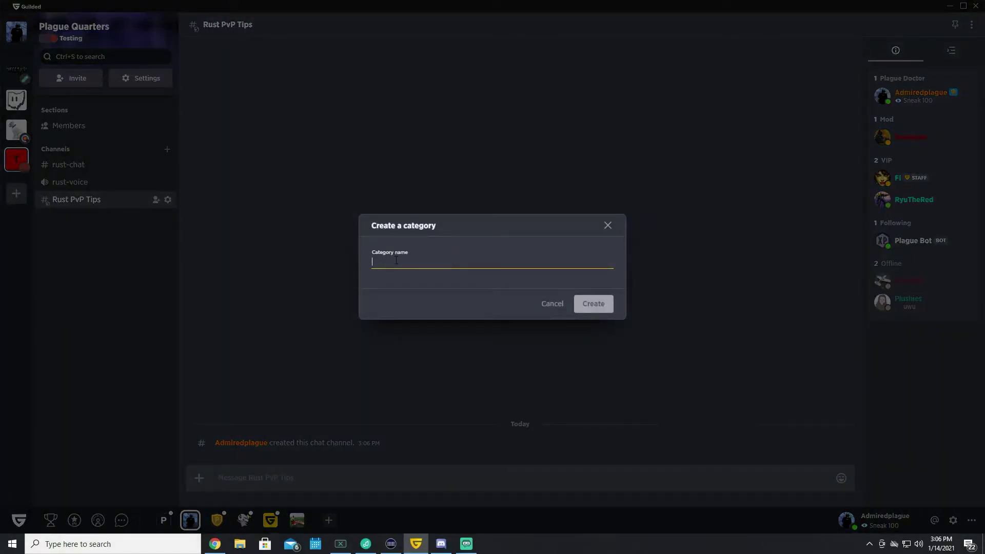
type("Pvp")
key("BackSpace")
type("P")
left_click(591, 303)
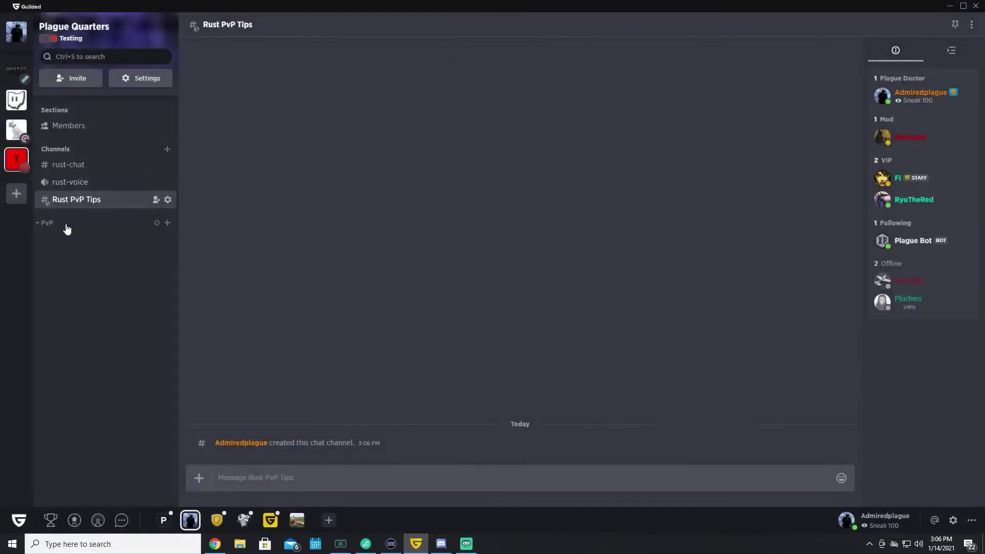
left_click_drag(77, 203, 68, 232)
Create a public chat channel named "PvP Tools" and move it below Rust PvP Tips in the PvP category.
right_click(115, 263)
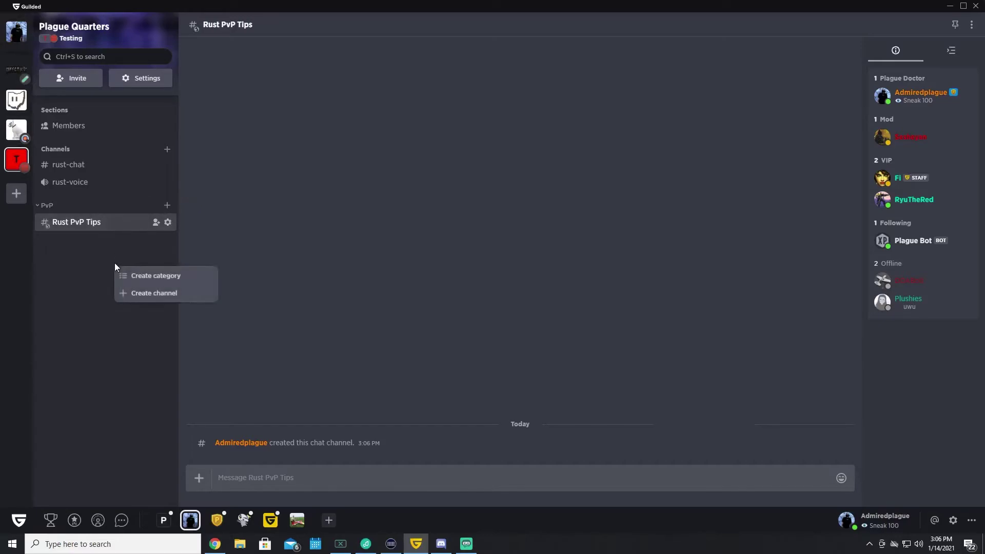
left_click(155, 293)
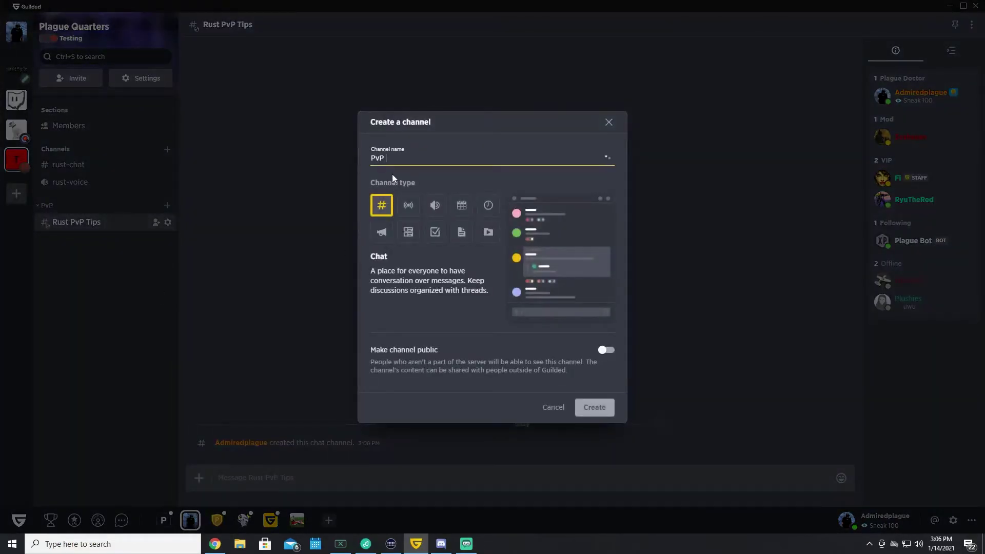
left_click(605, 352)
left_click(593, 407)
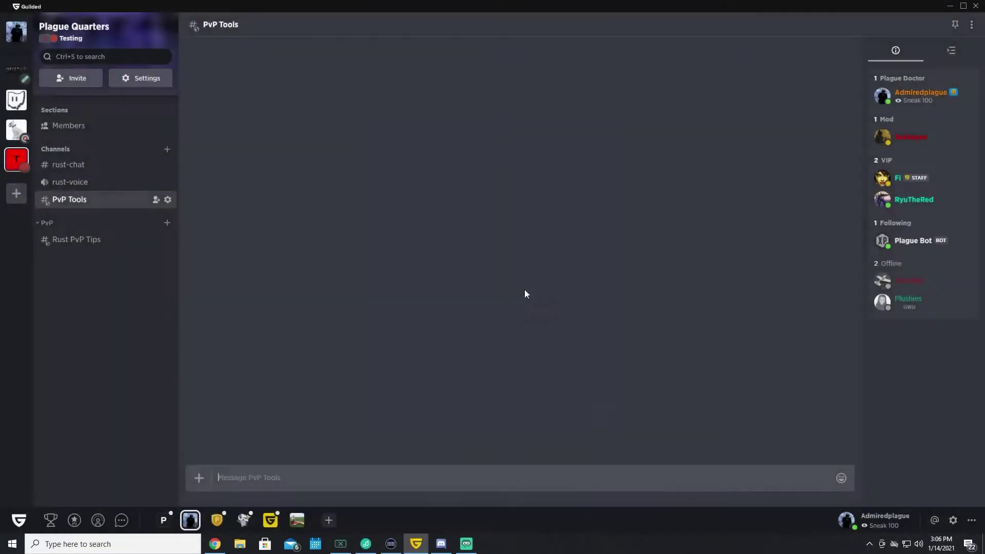
left_click_drag(85, 199, 97, 248)
Create a second channel category named "PvE" in the Testing group.
right_click(95, 257)
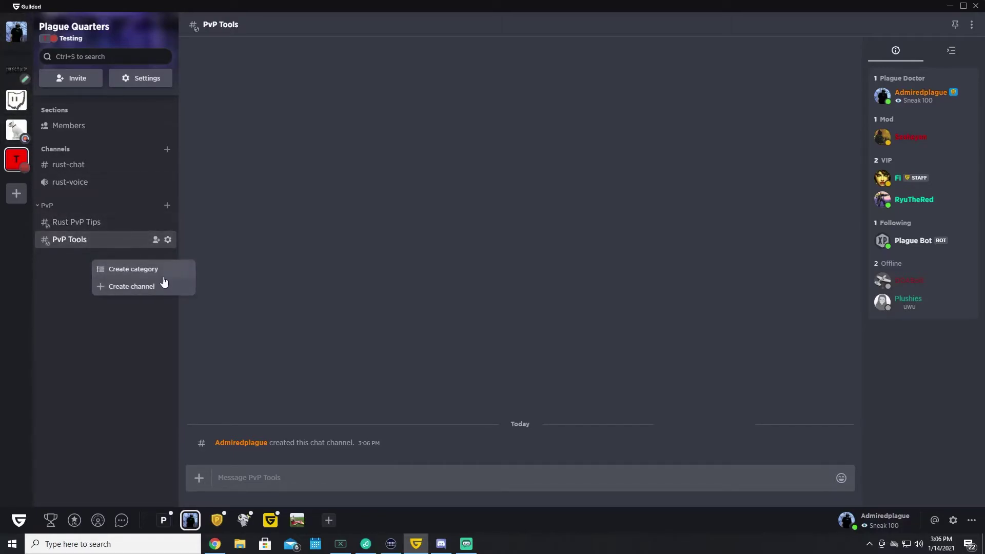
left_click(130, 272)
left_click(524, 267)
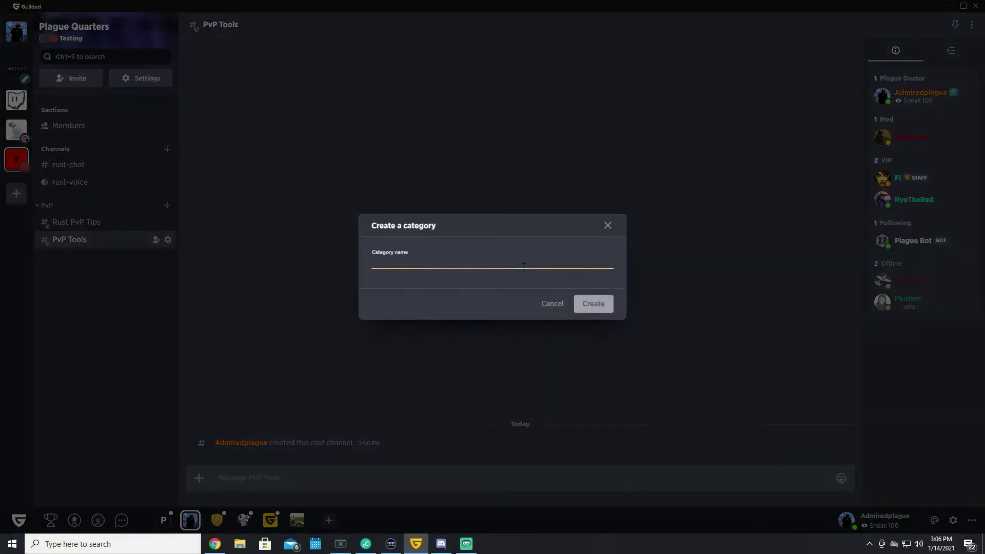
type("PvE")
left_click(580, 302)
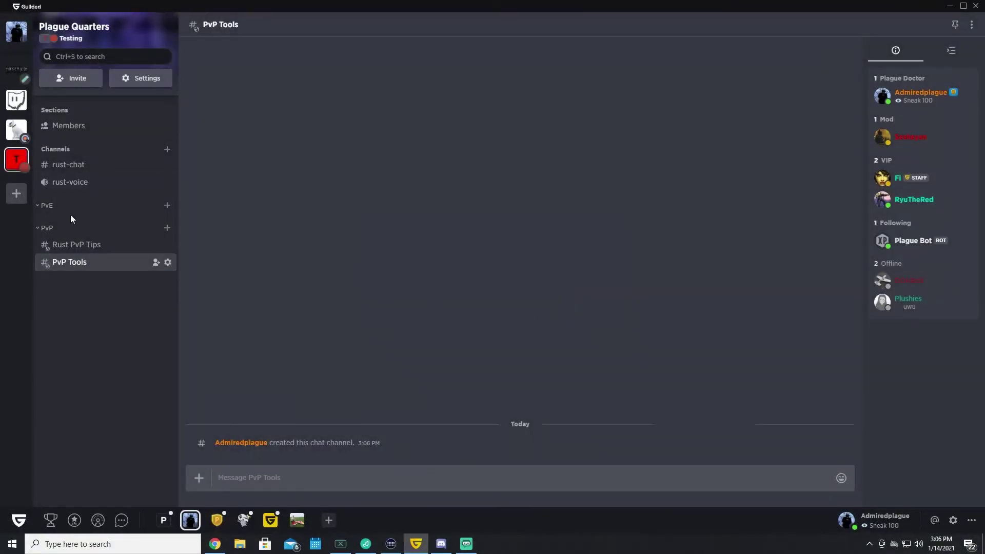
Create a non-public chat channel named "PvE Blueprints" inside the PvE category.
left_click(167, 205)
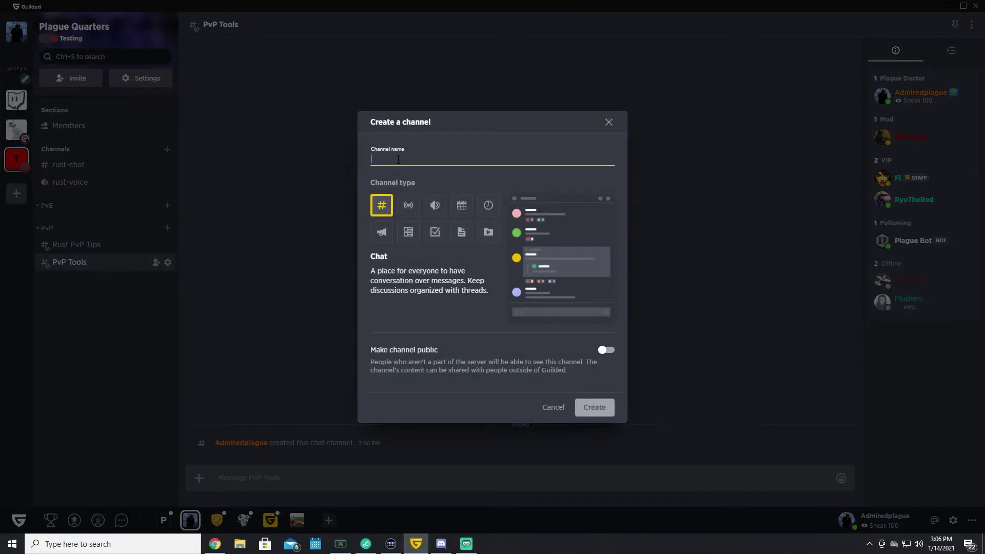
type("PvE Blueprints")
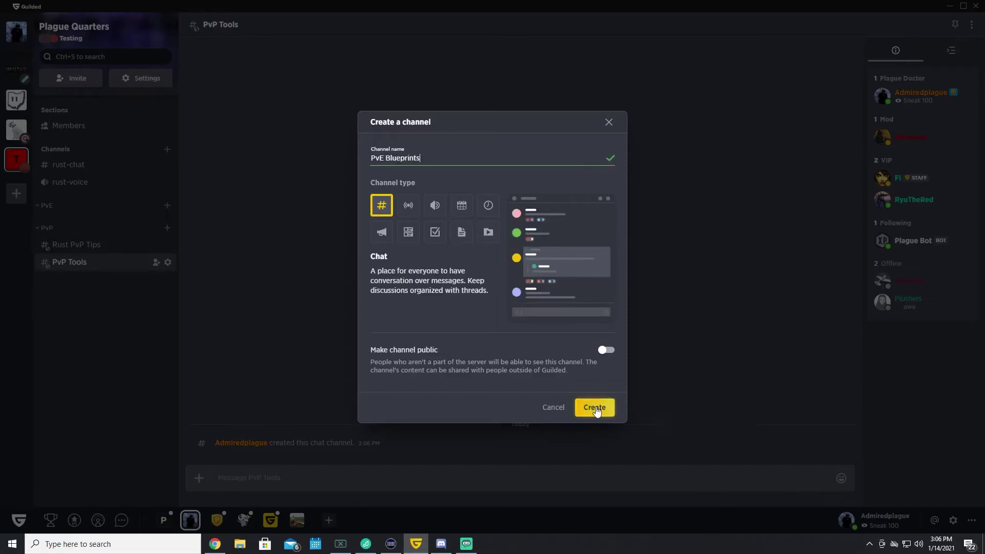
left_click(594, 409)
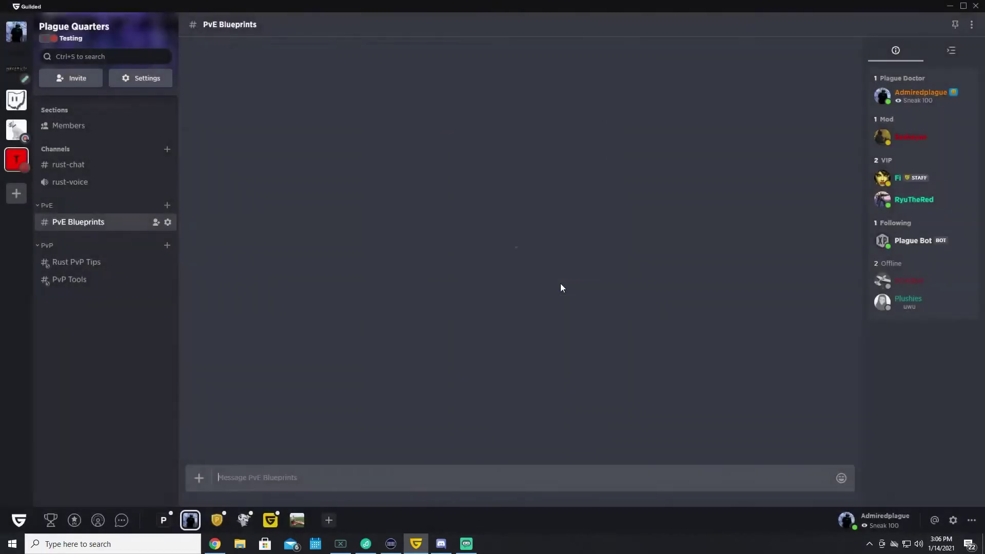
Switch between the Rust PvP Tips, PvP Tools and PvE Blueprints channels to compare their contents and member lists.
left_click(77, 262)
left_click(77, 280)
left_click(77, 262)
left_click(78, 221)
left_click(82, 263)
left_click(77, 279)
left_click(124, 222)
left_click(76, 279)
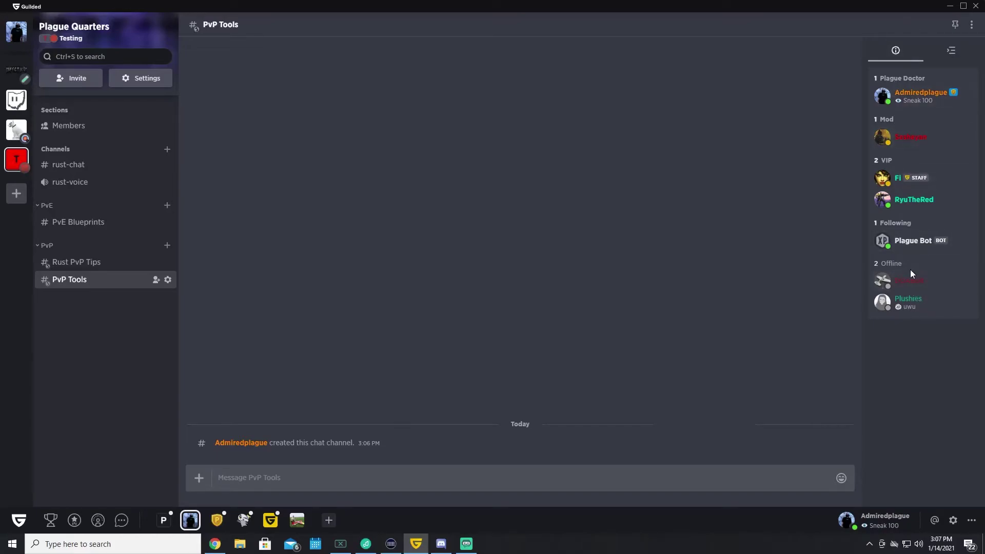
Make the Rust PvP Tips channel non-public in its settings and save the changes.
left_click(56, 261)
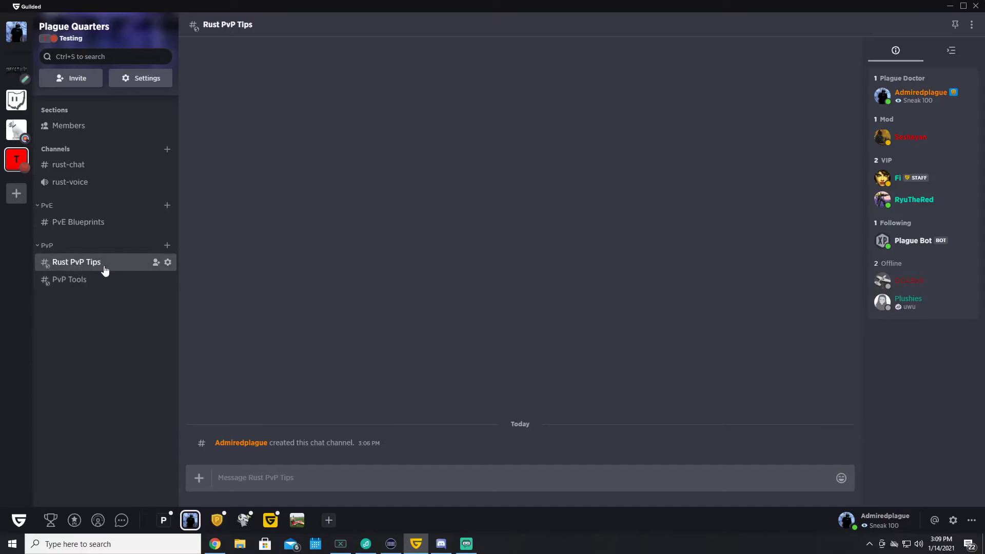
left_click(168, 263)
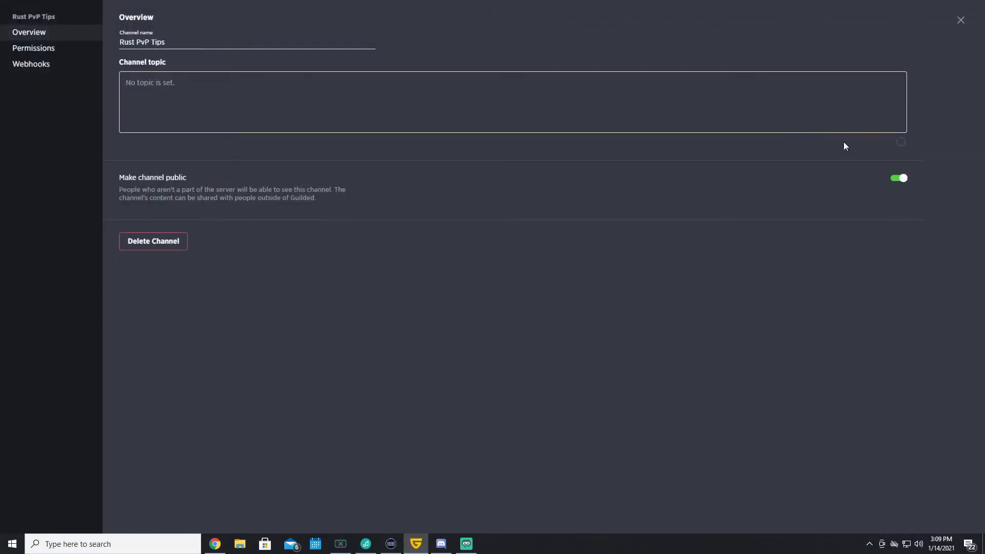
left_click(902, 179)
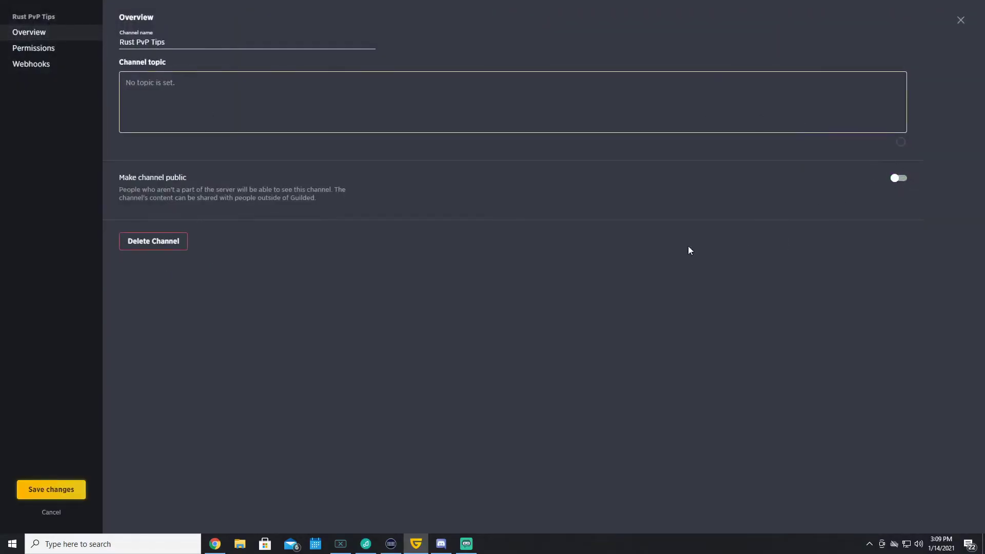
left_click(26, 49)
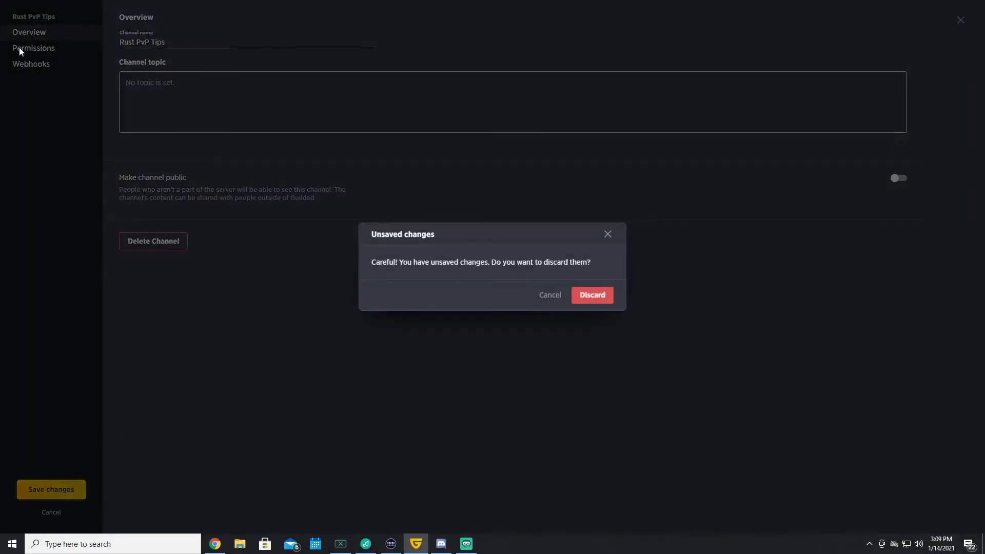
left_click(608, 237)
left_click(33, 494)
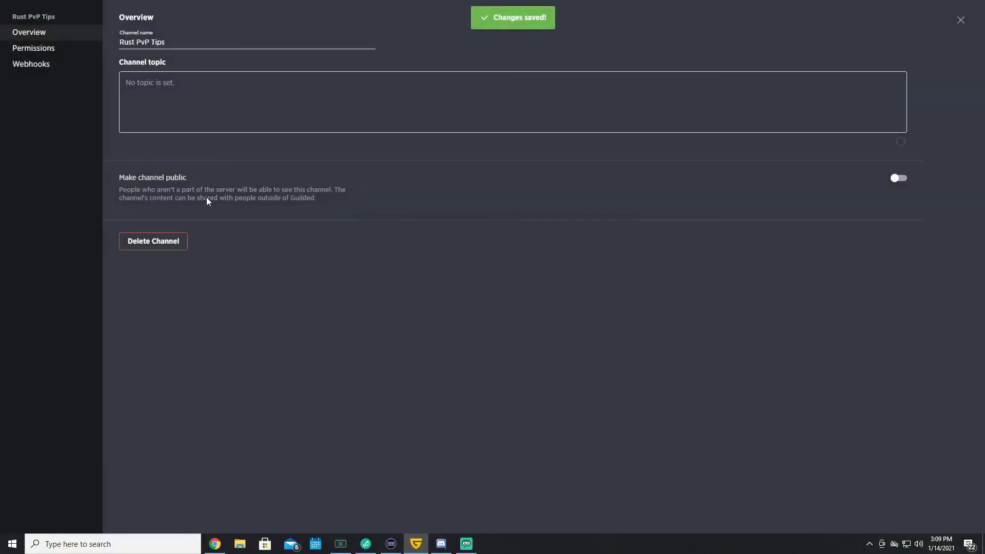
Deny the VIP role the Read messages and Manage permissions rights in Rust PvP Tips, save and close the channel settings.
left_click(32, 47)
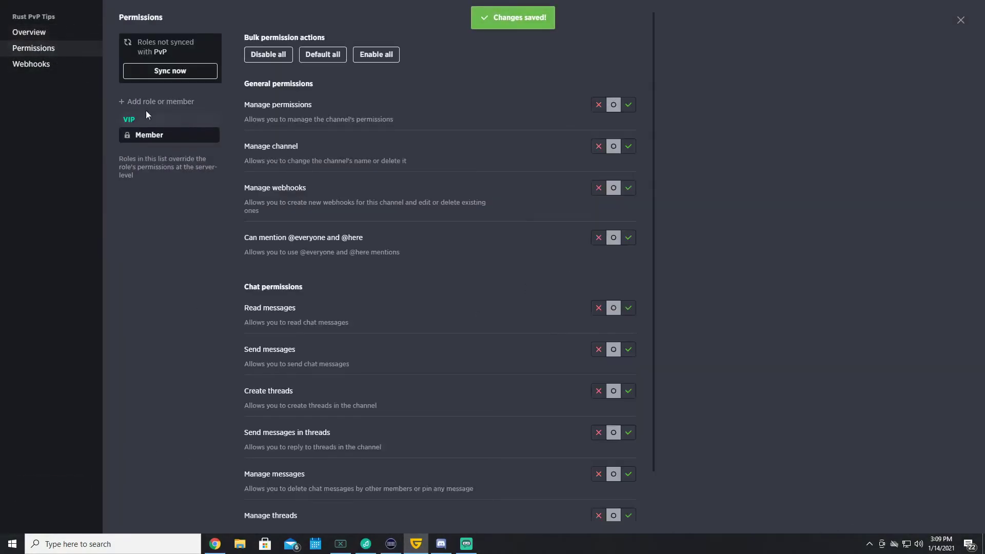
left_click(134, 121)
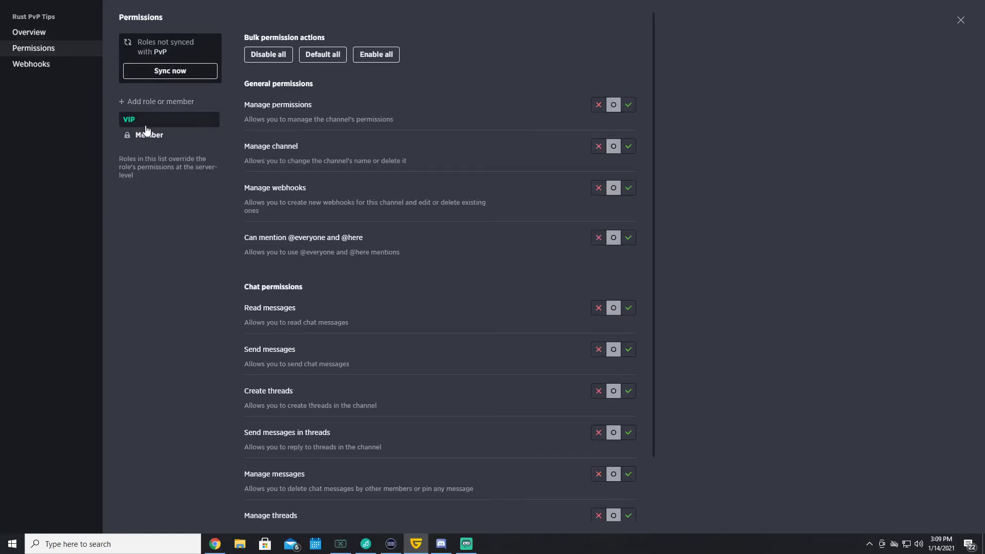
scroll(428, 239, "down", 1)
left_click(598, 256)
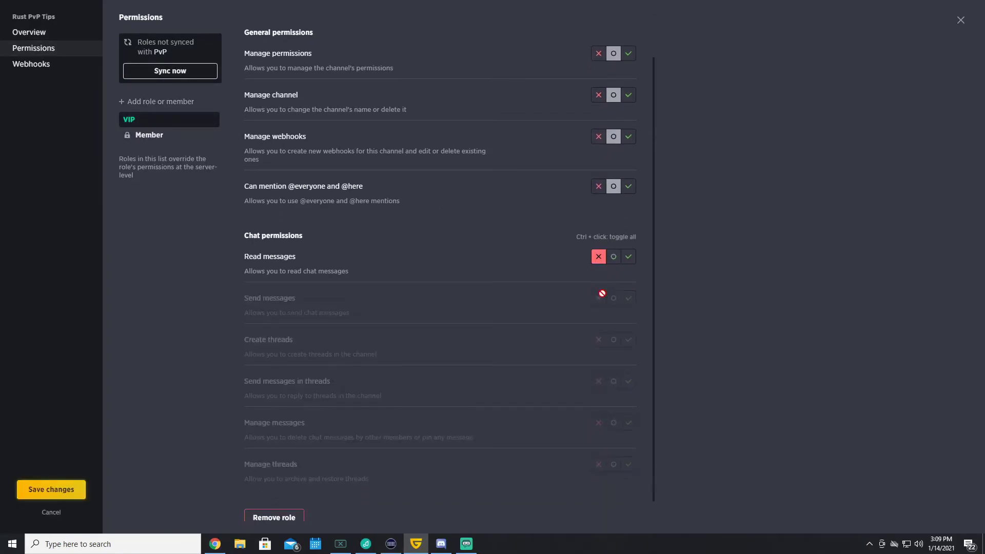
scroll(557, 266, "up", 1)
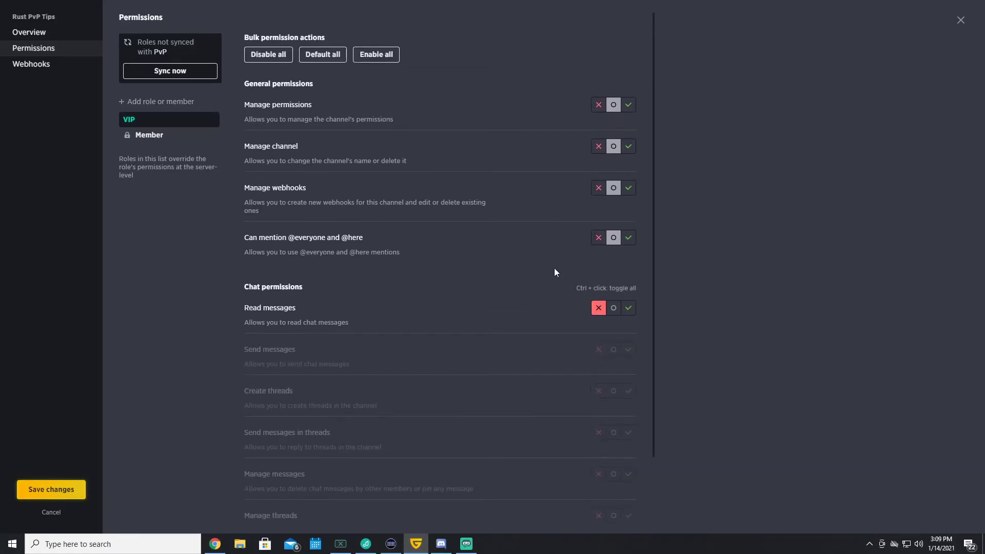
left_click(598, 105)
left_click(51, 490)
left_click(960, 20)
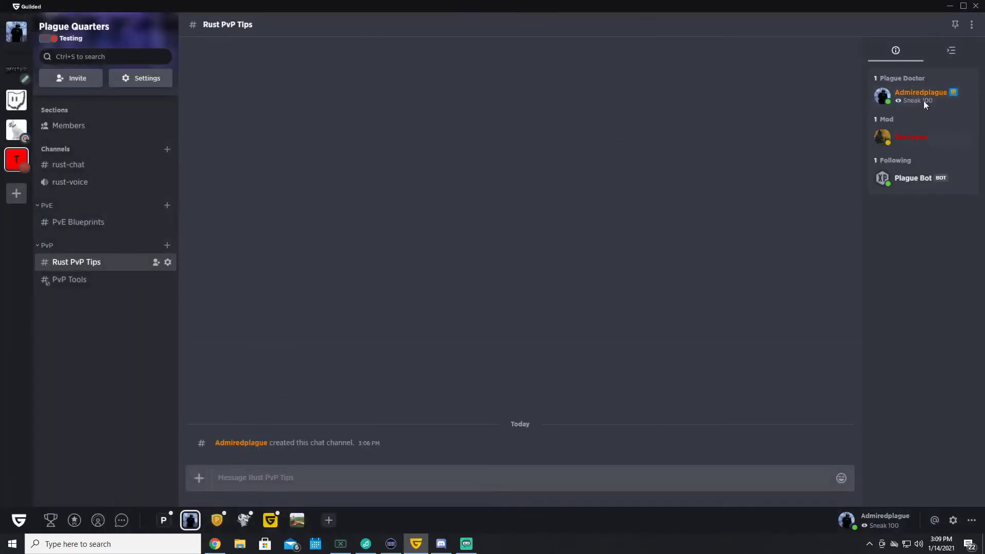
View the PvP Tools channel's member list and review the VIP role's permission overrides in the Rust PvP Tips channel settings.
left_click(77, 286)
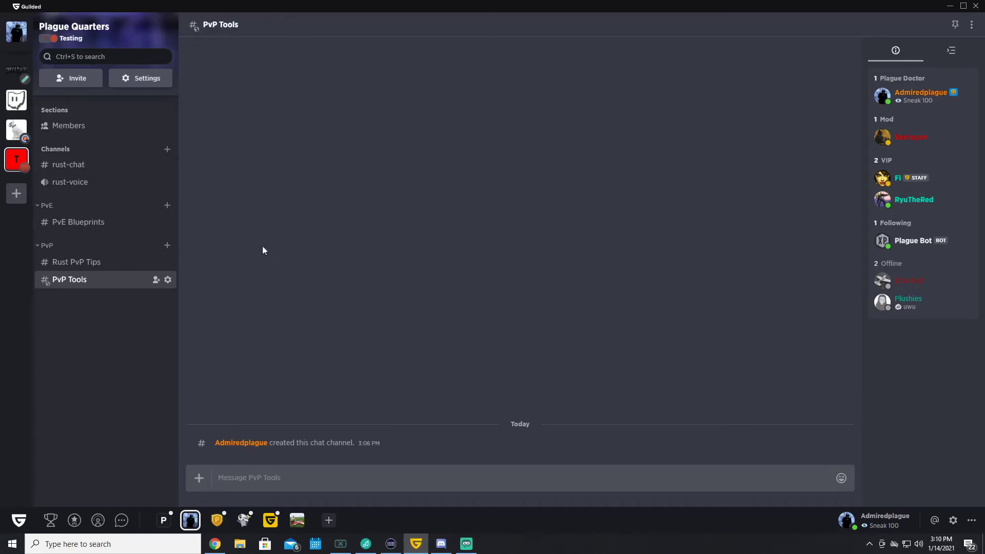
left_click(118, 271)
left_click(168, 262)
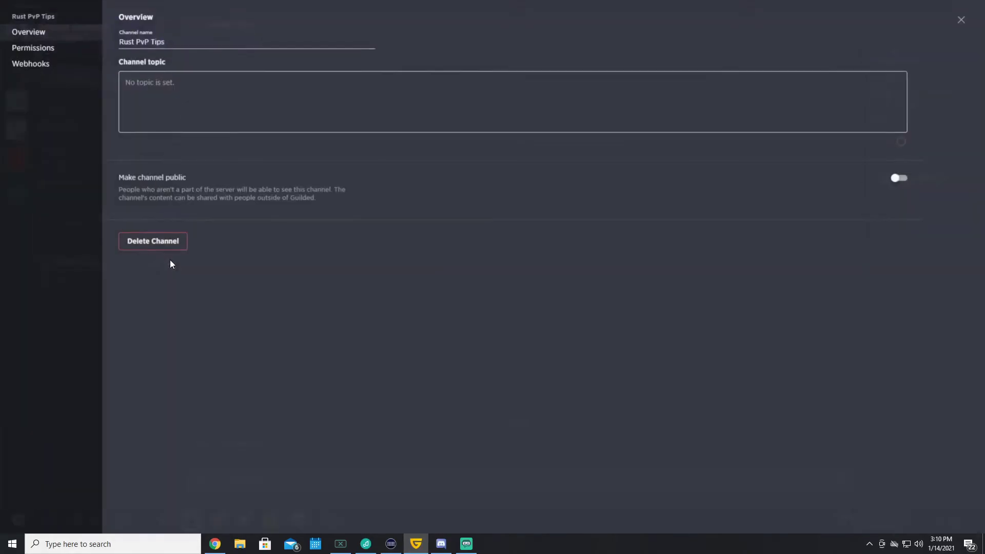
left_click(45, 51)
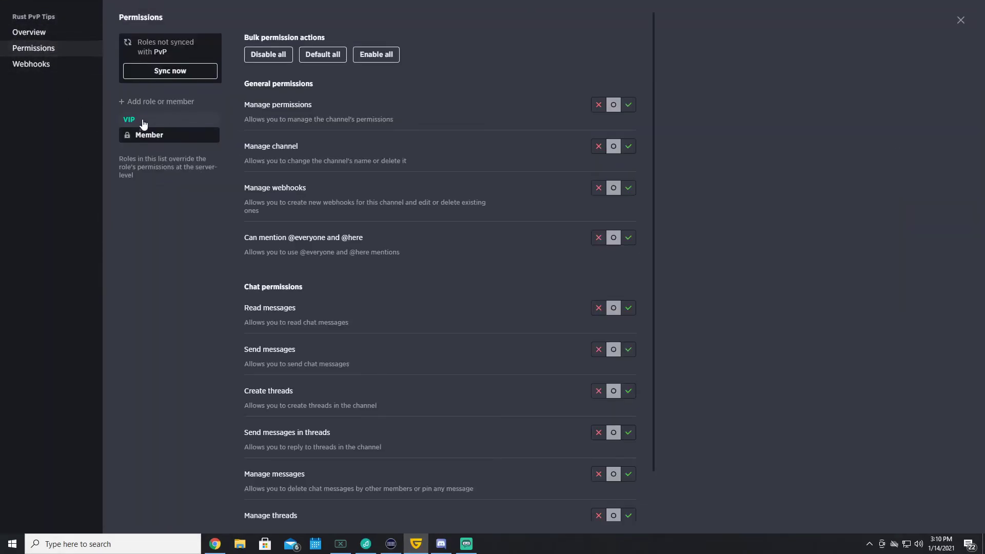
left_click(144, 120)
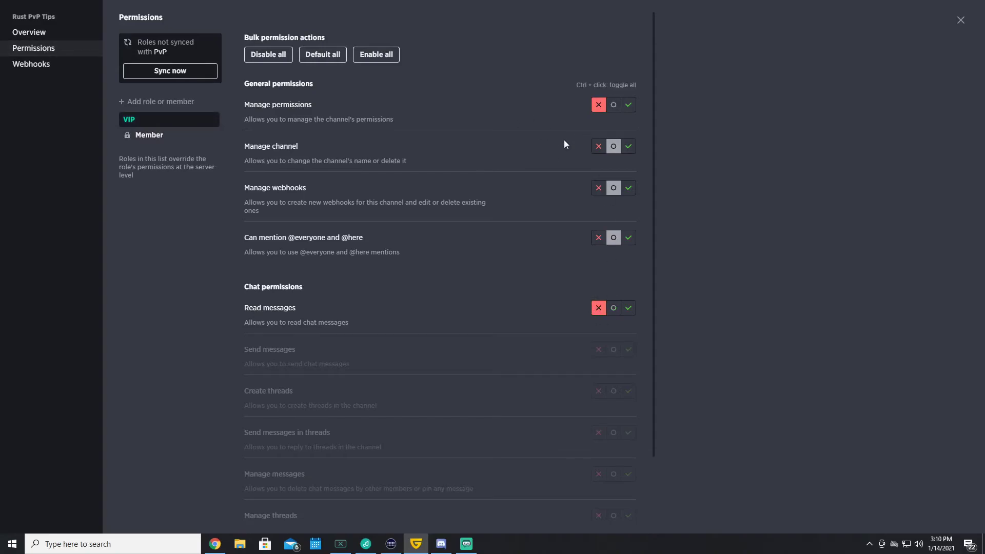
left_click(960, 21)
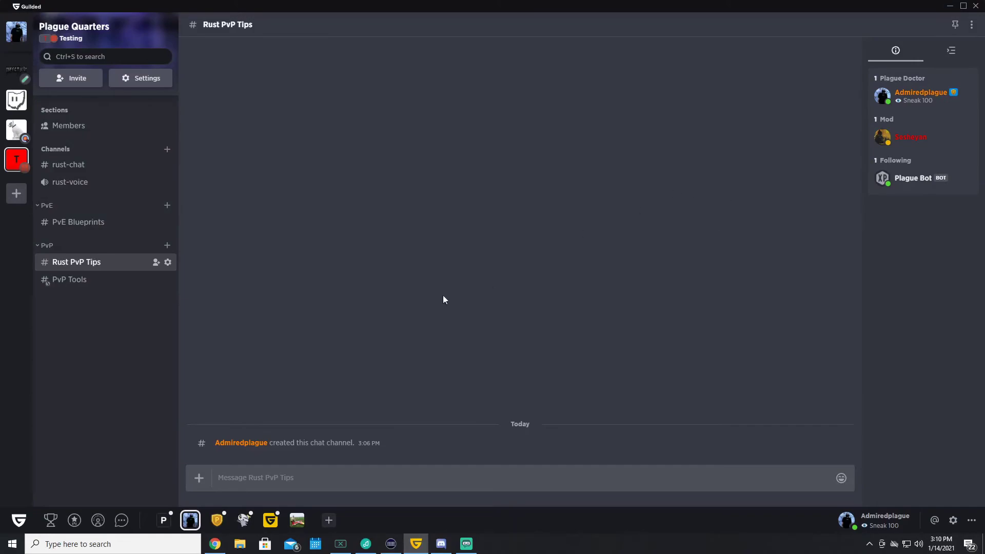
Remove the VIP role from the Rust PvP Tips channel permissions and sync the channel's roles with the PvP category.
left_click(167, 262)
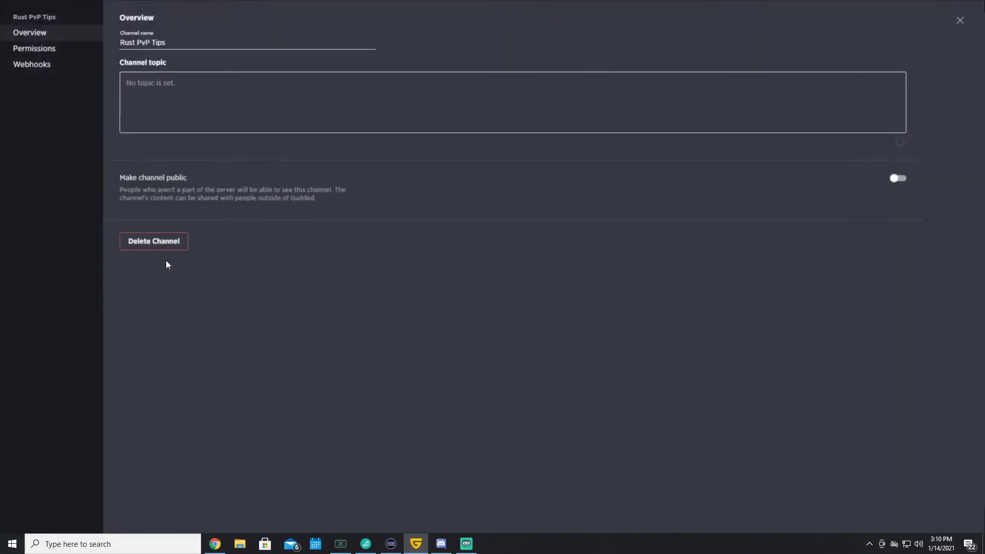
left_click(41, 52)
left_click(143, 126)
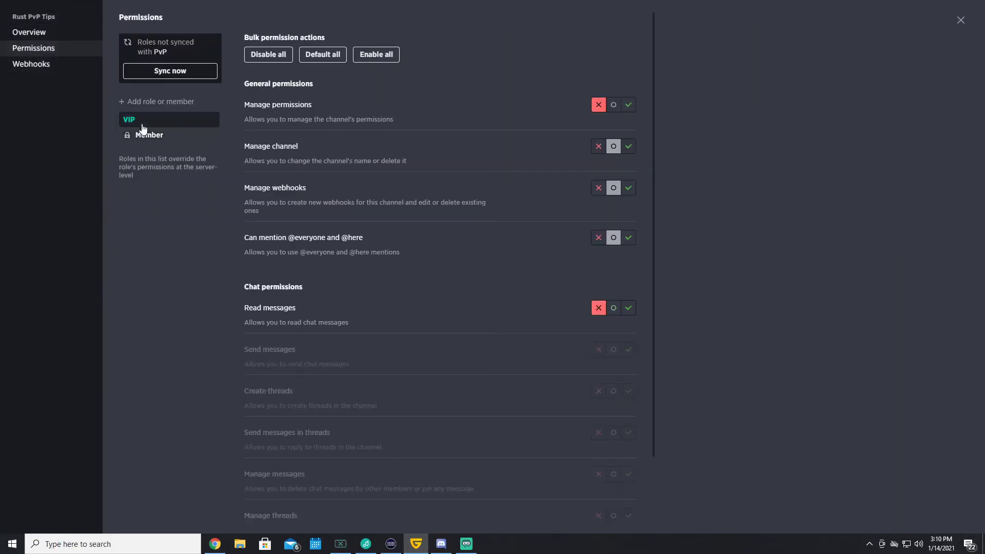
left_click(168, 137)
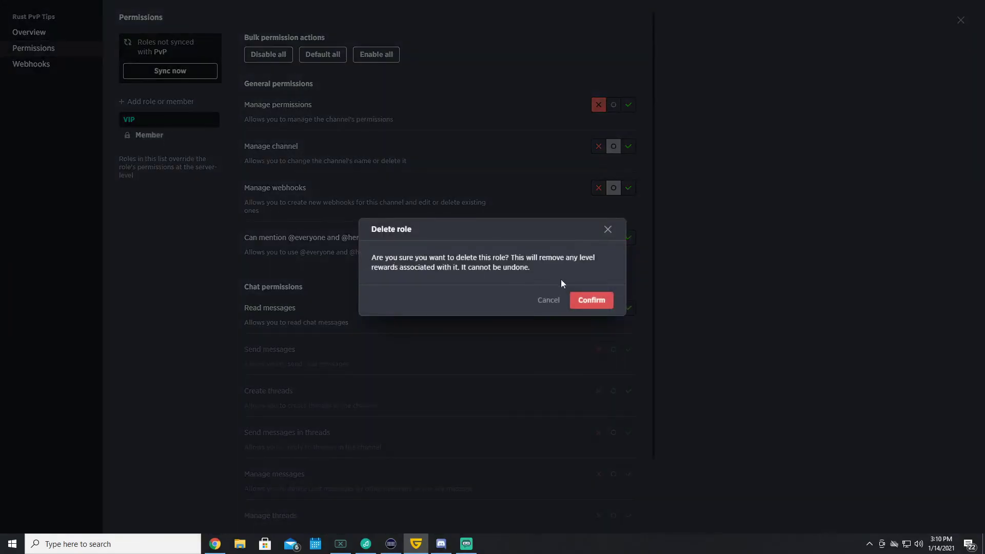
left_click(592, 300)
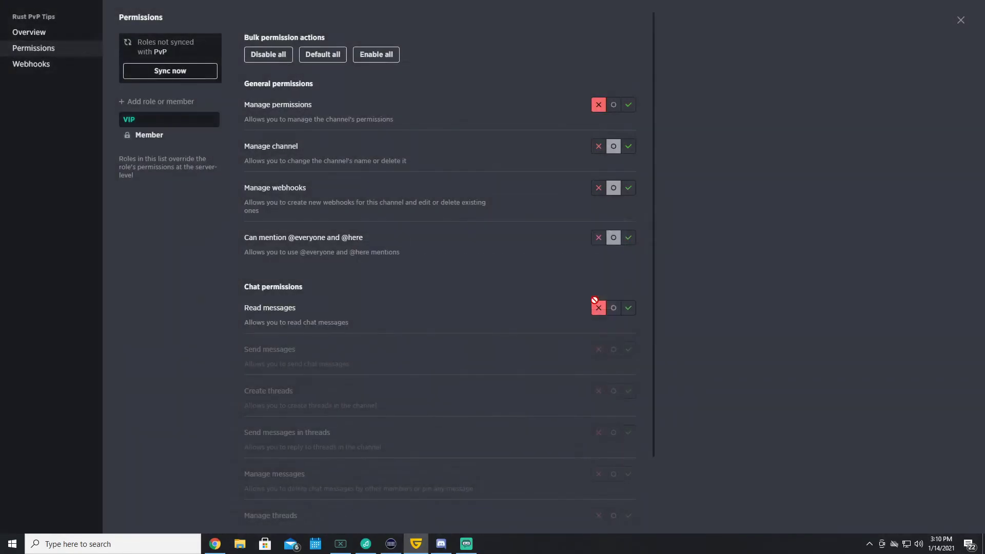
left_click(169, 72)
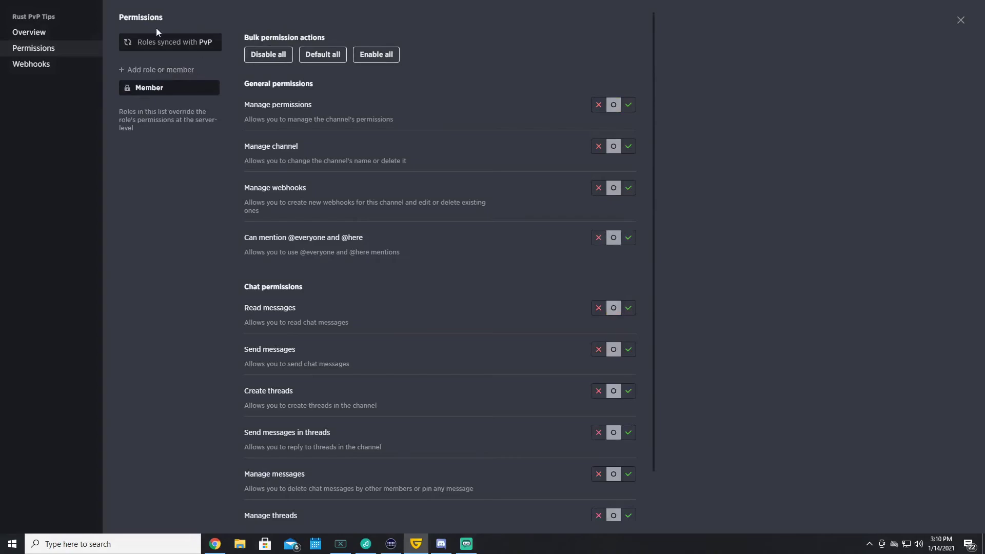
left_click(961, 21)
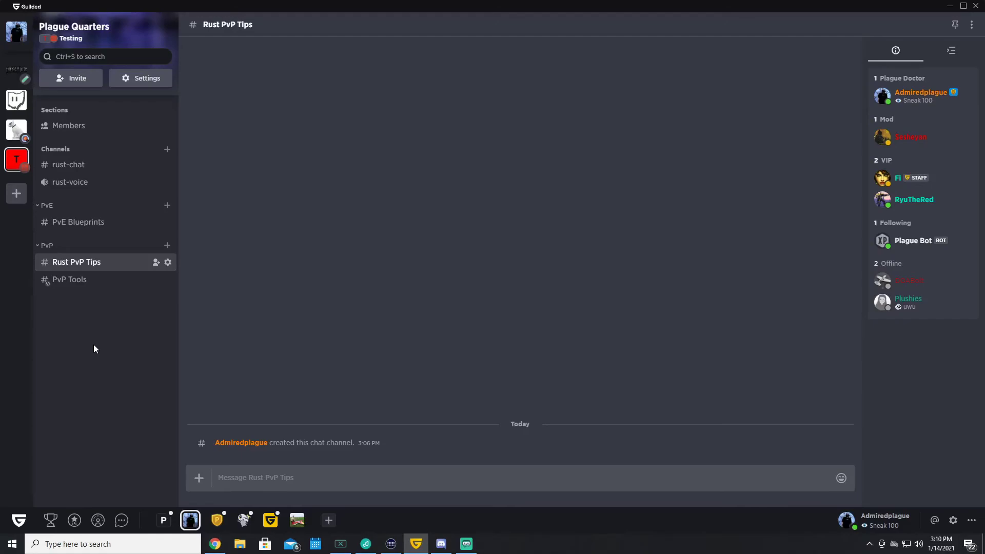
Review the server's groups from the group-joining page's management settings, and return to that page.
left_click(17, 194)
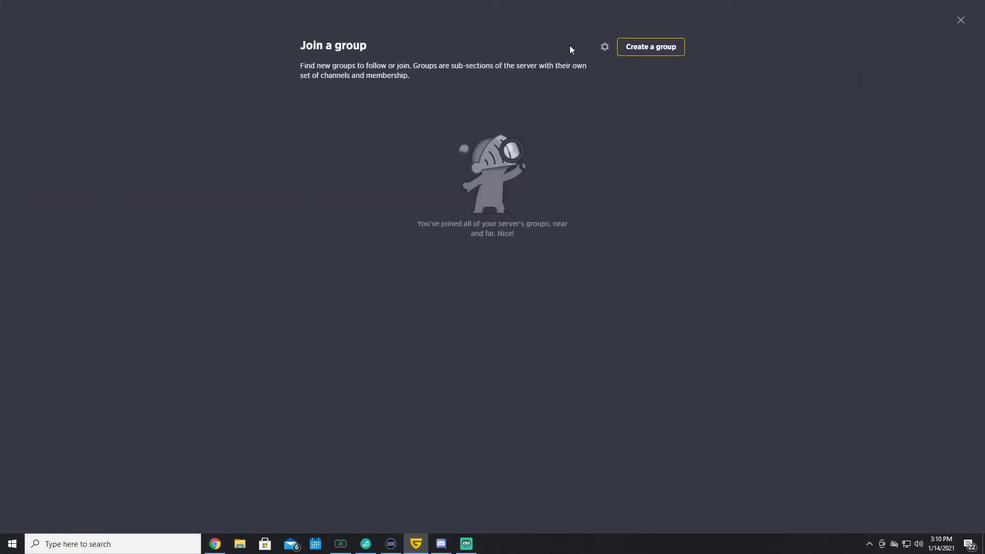
left_click(605, 48)
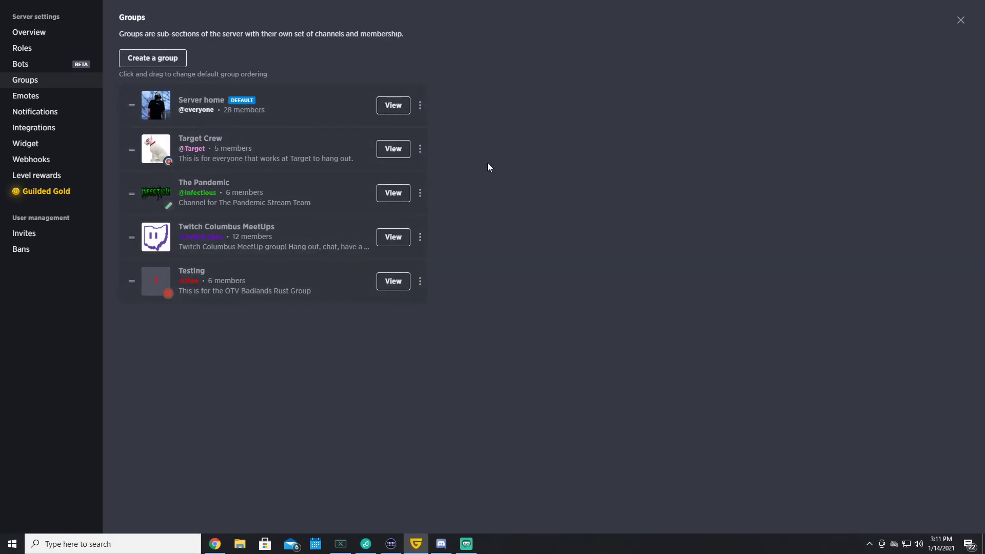
left_click(961, 20)
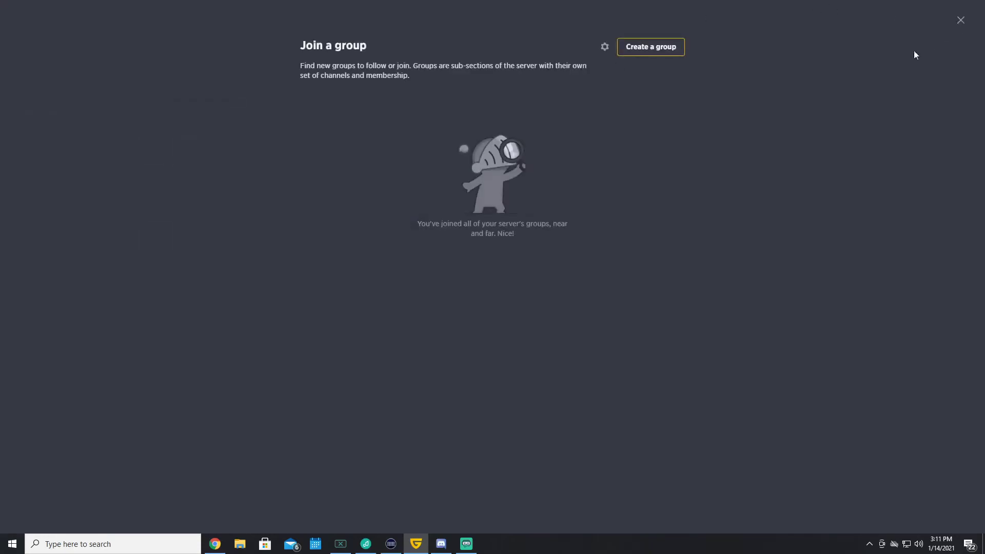